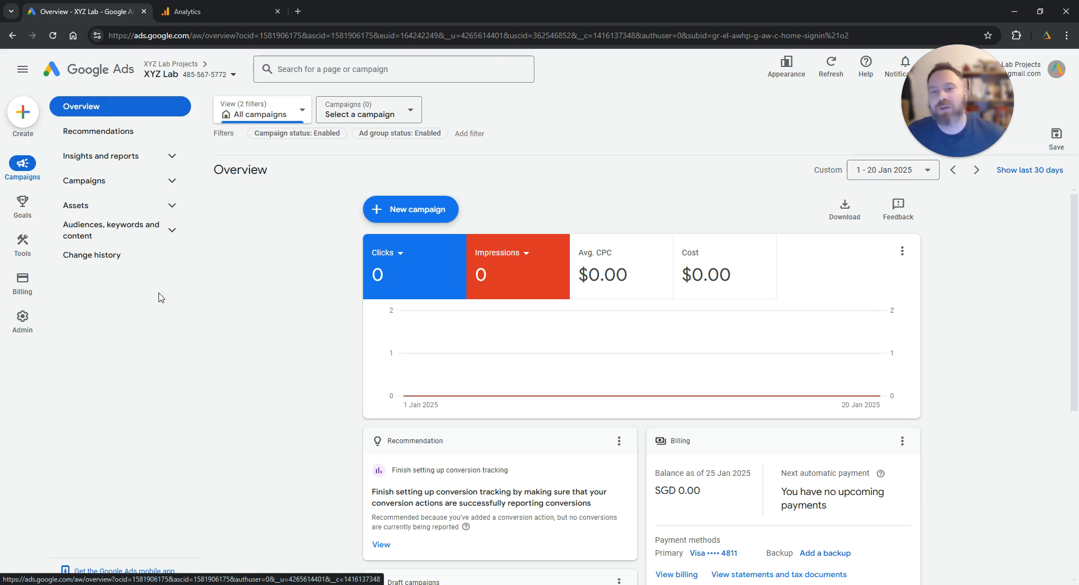
- Open the Audience manager from the shared library tools
{"action": "mouse_move", "coordinate": [16, 247]}
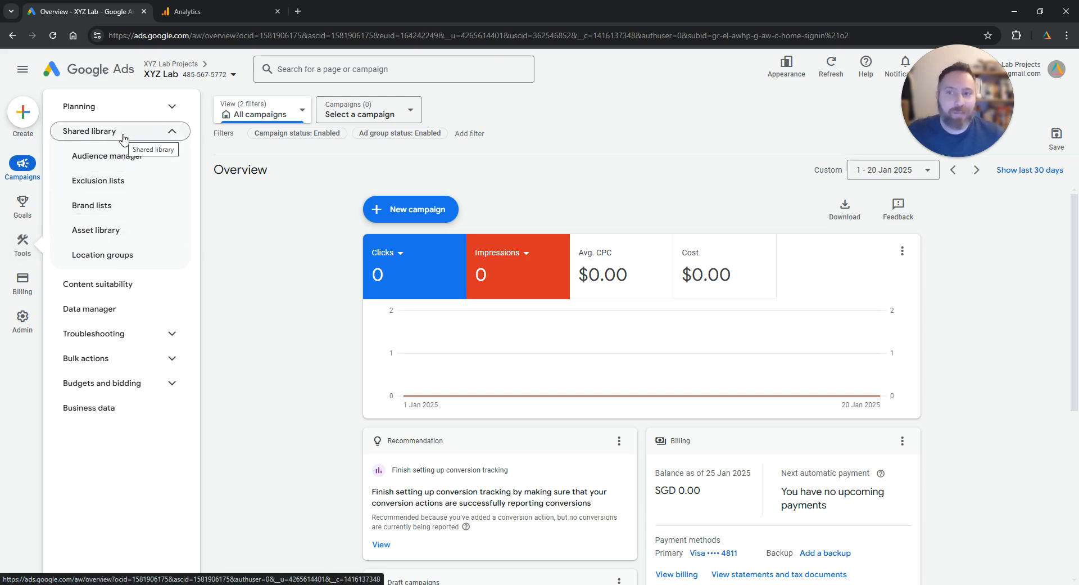
{"action": "left_click", "coordinate": [107, 163]}
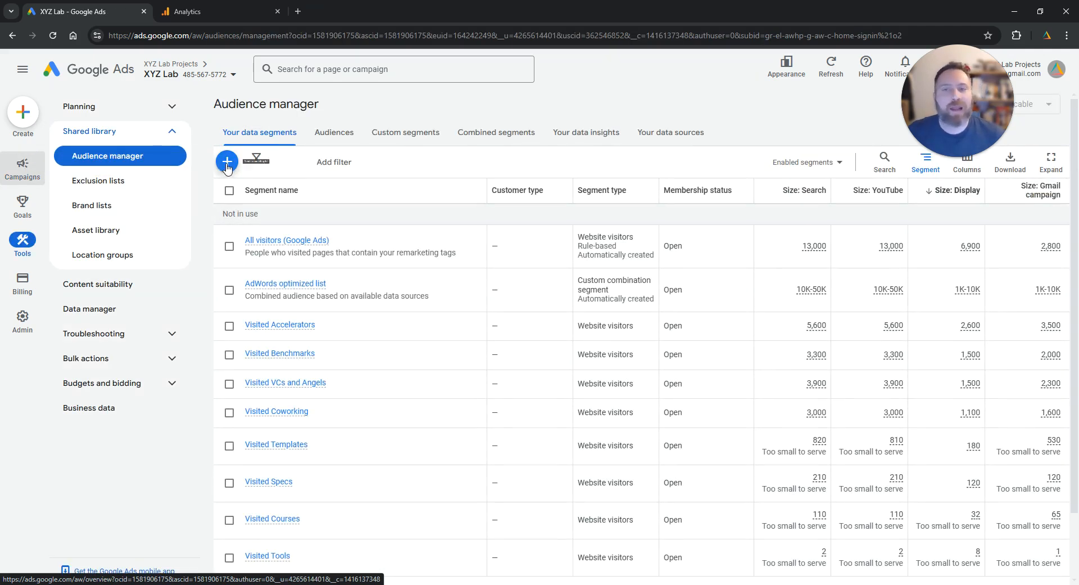
- Start a new website visitors data segment and name it "Viisited the Cart page but did not Buy"
{"action": "left_click", "coordinate": [227, 164]}
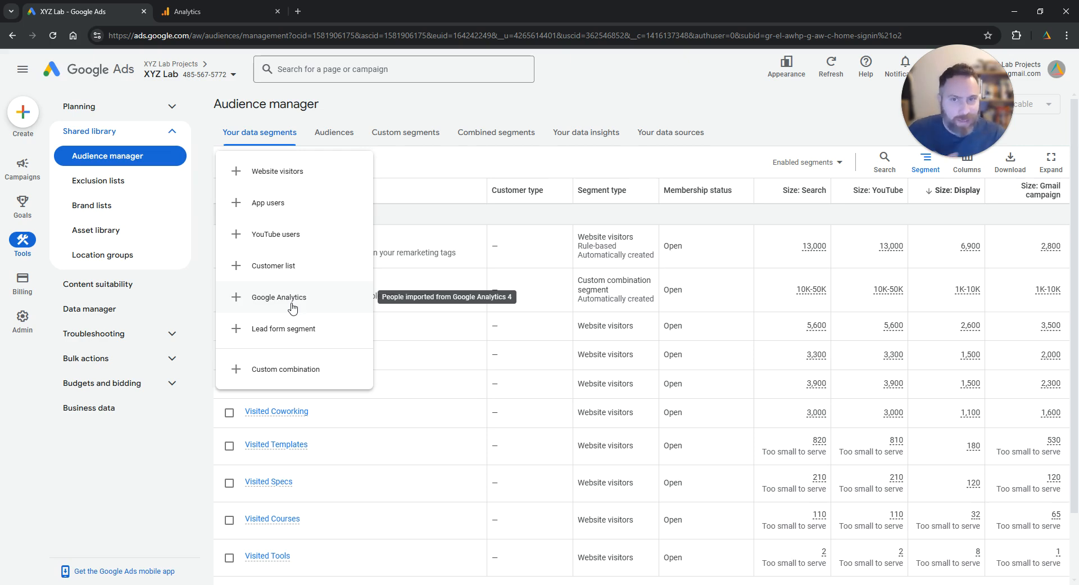
{"action": "left_click", "coordinate": [293, 173]}
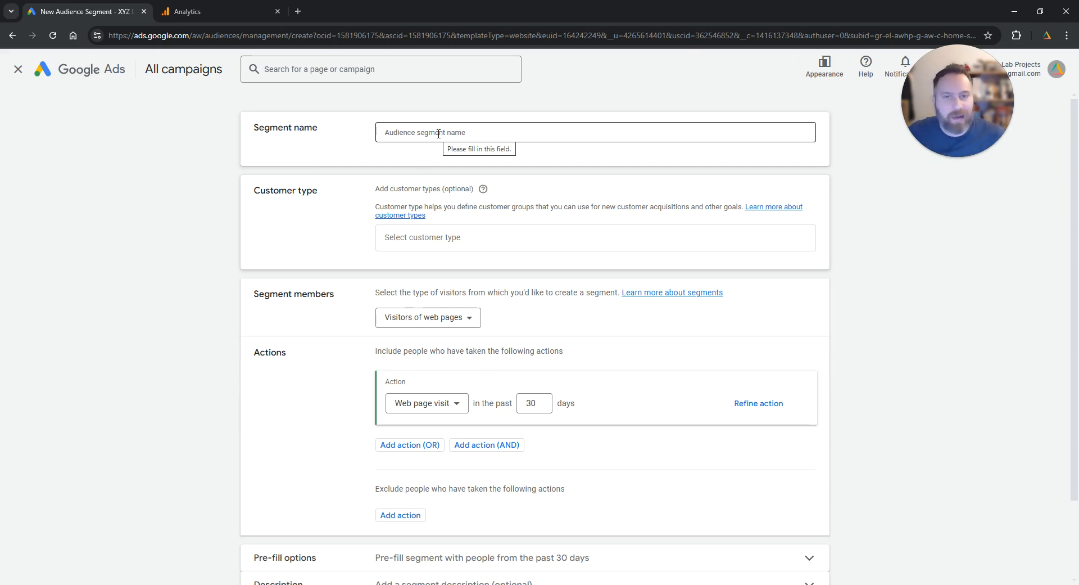
{"action": "left_click", "coordinate": [439, 134]}
{"action": "type", "text": "Viis"}
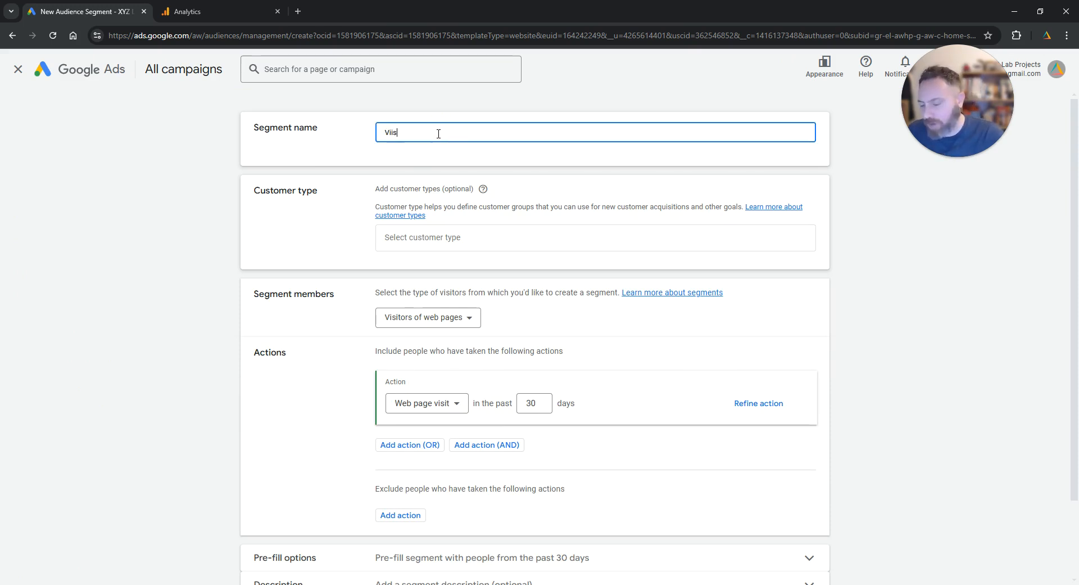
{"action": "type", "text": "ted the Cart"}
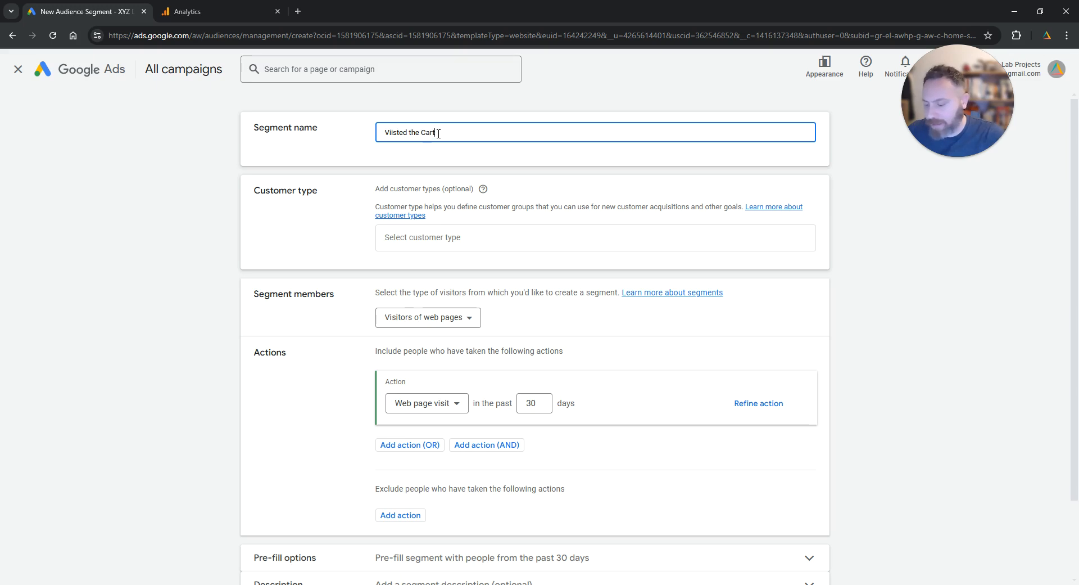
{"action": "type", "text": " page but"}
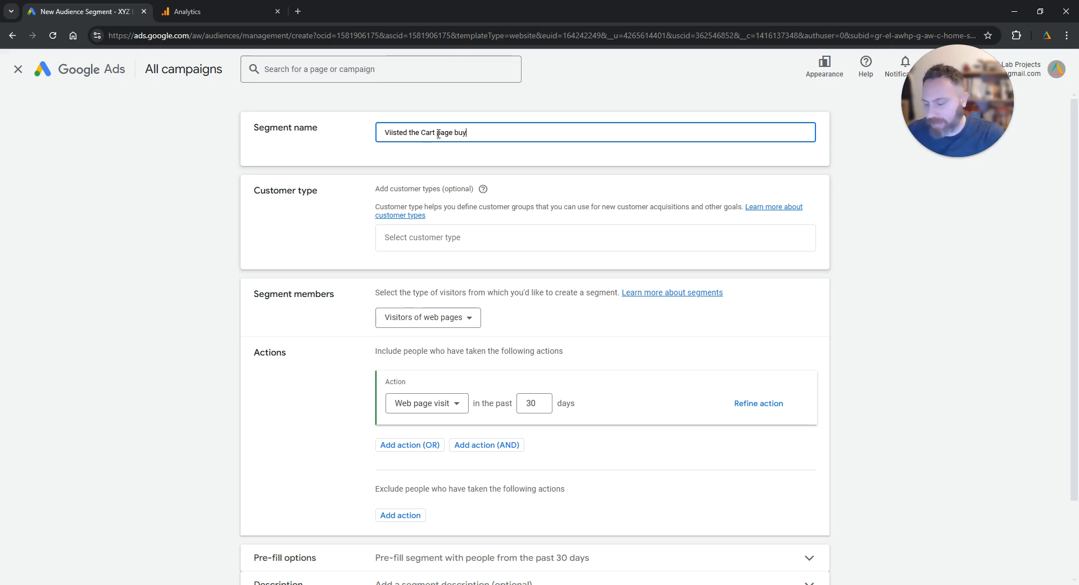
{"action": "type", "text": " did not Buy"}
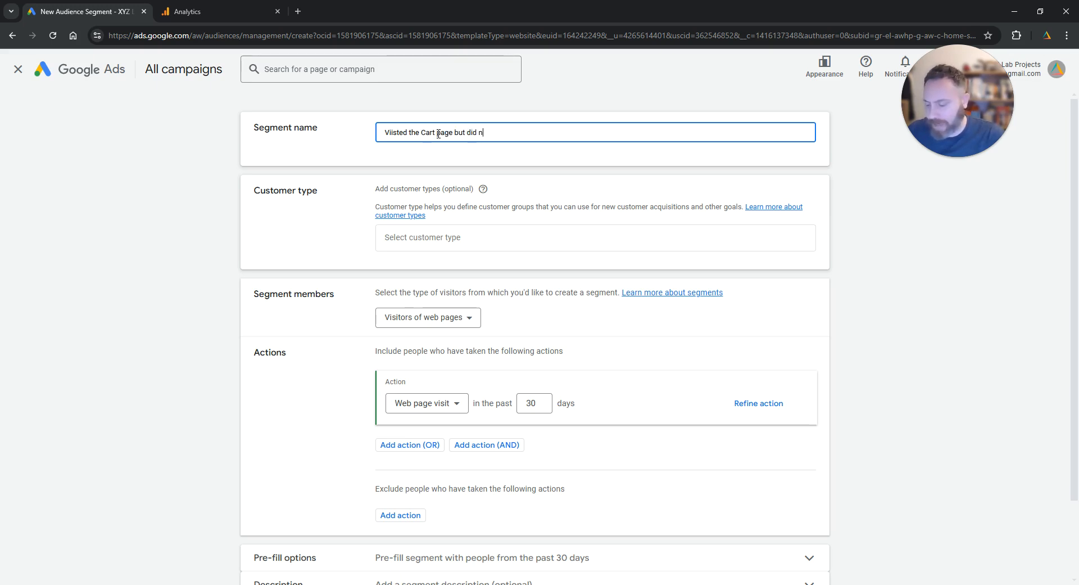
{"action": "left_click", "coordinate": [396, 132]}
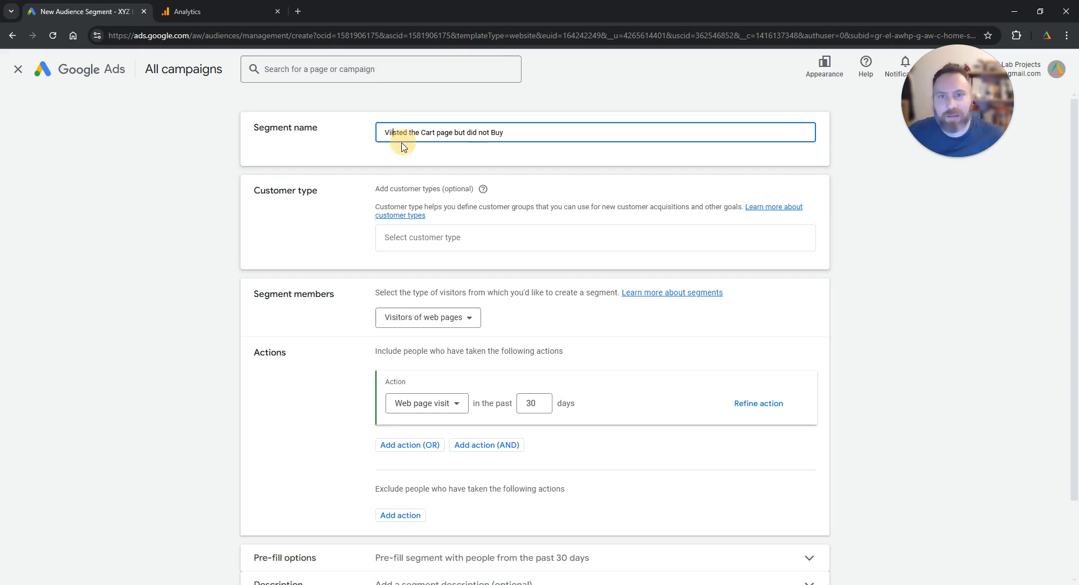
{"action": "type", "text": "isi"}
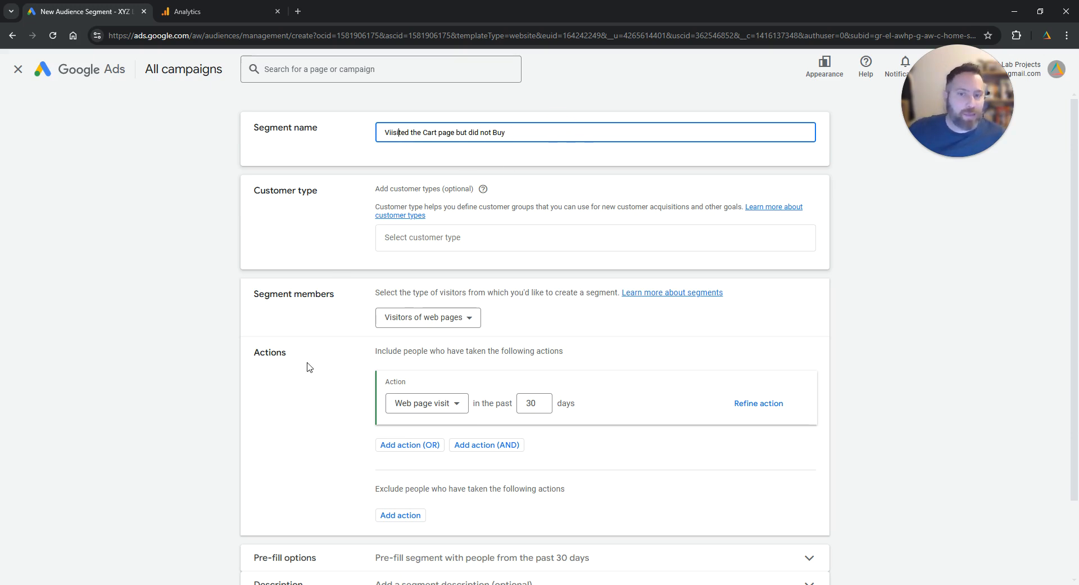
- Refine the web page visit action to cover the past 540 days with a page URL that contains /cart
{"action": "scroll", "coordinate": [305, 373], "scroll_direction": "down", "scroll_amount": 1}
{"action": "left_click", "coordinate": [258, 296]}
{"action": "left_click_drag", "start_coordinate": [259, 296], "coordinate": [289, 298]}
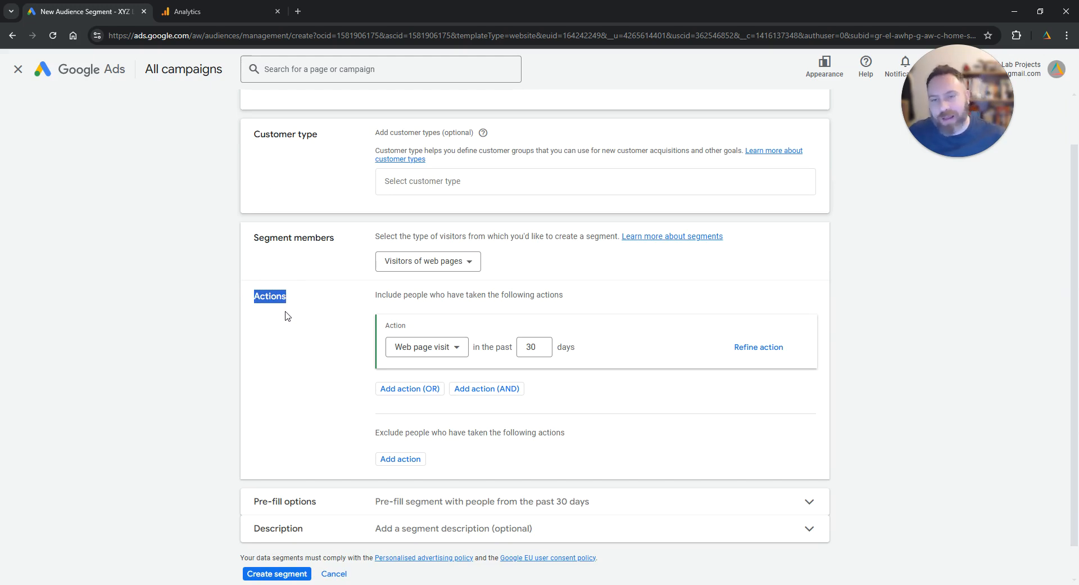
{"action": "left_click", "coordinate": [776, 352]}
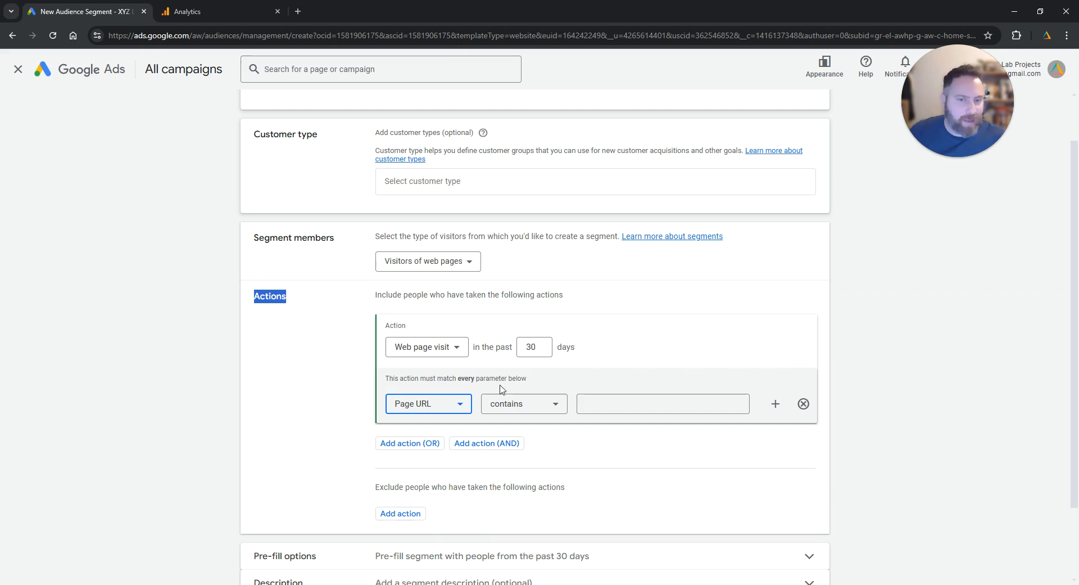
{"action": "scroll", "coordinate": [340, 421], "scroll_direction": "down", "scroll_amount": 1}
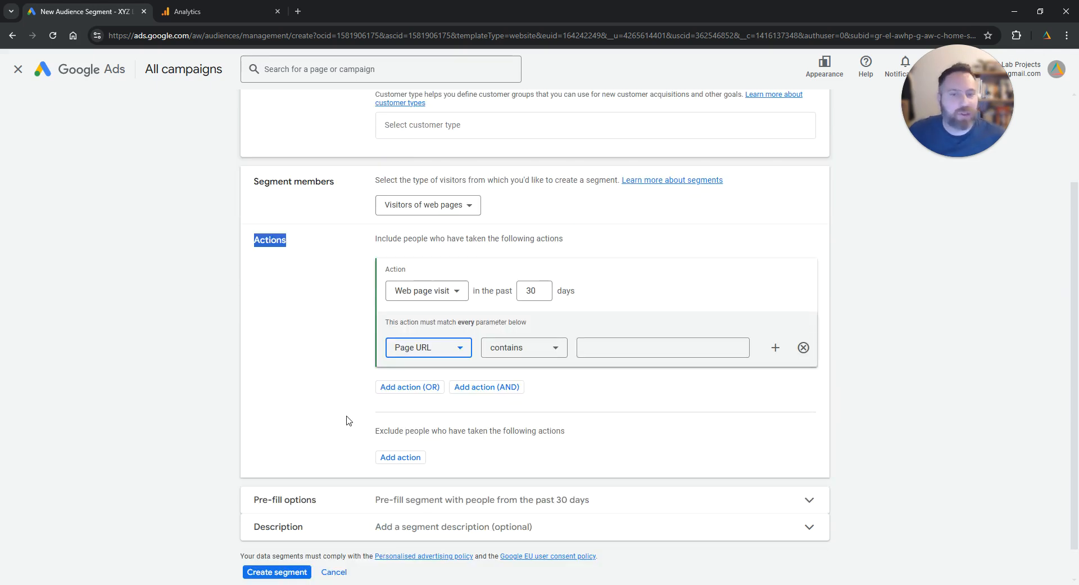
{"action": "double_click", "coordinate": [531, 291]}
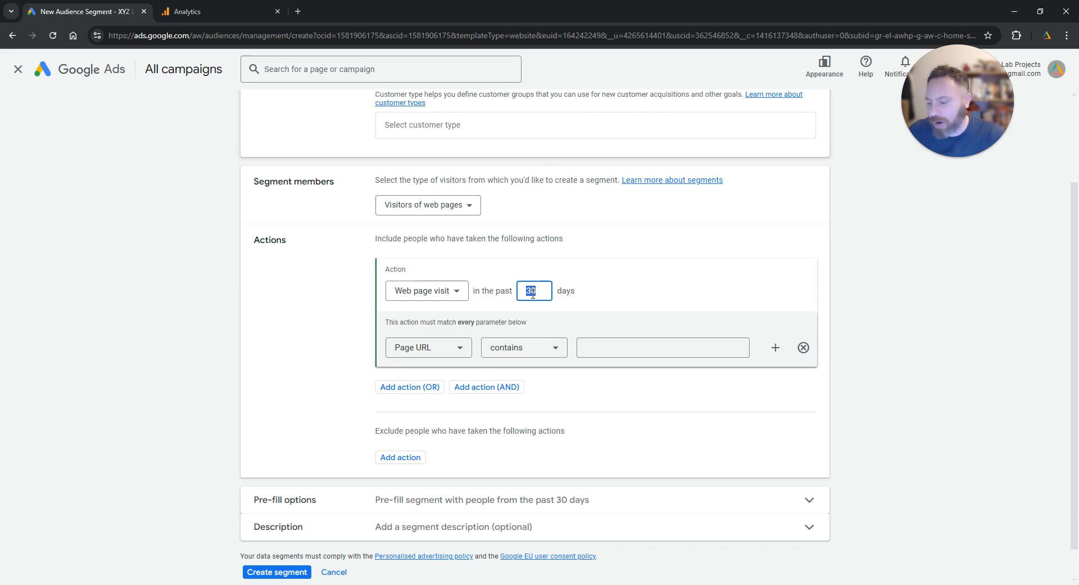
{"action": "type", "text": "540"}
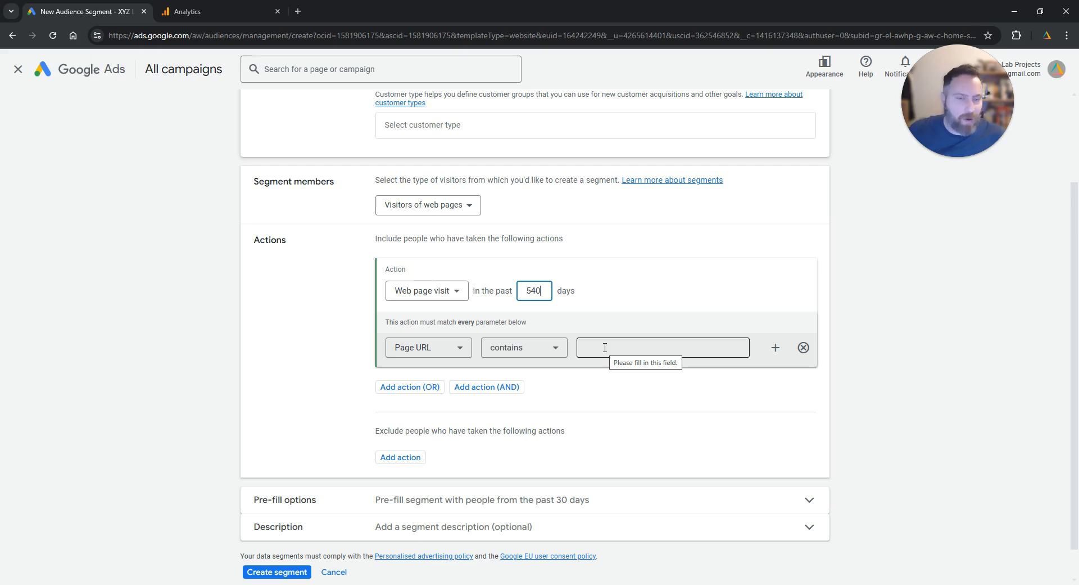
{"action": "left_click", "coordinate": [605, 347]}
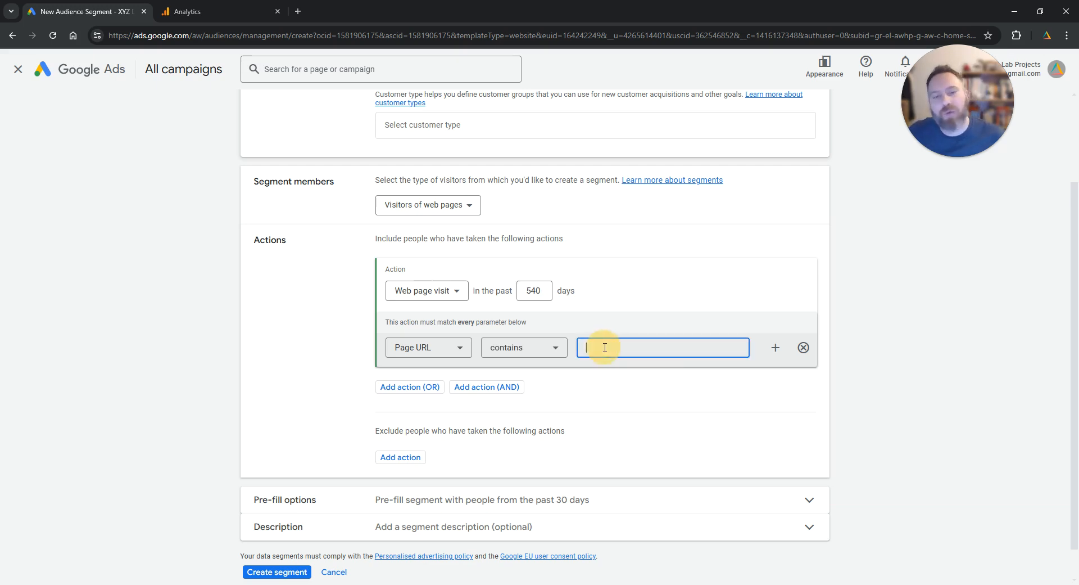
{"action": "type", "text": "/cart"}
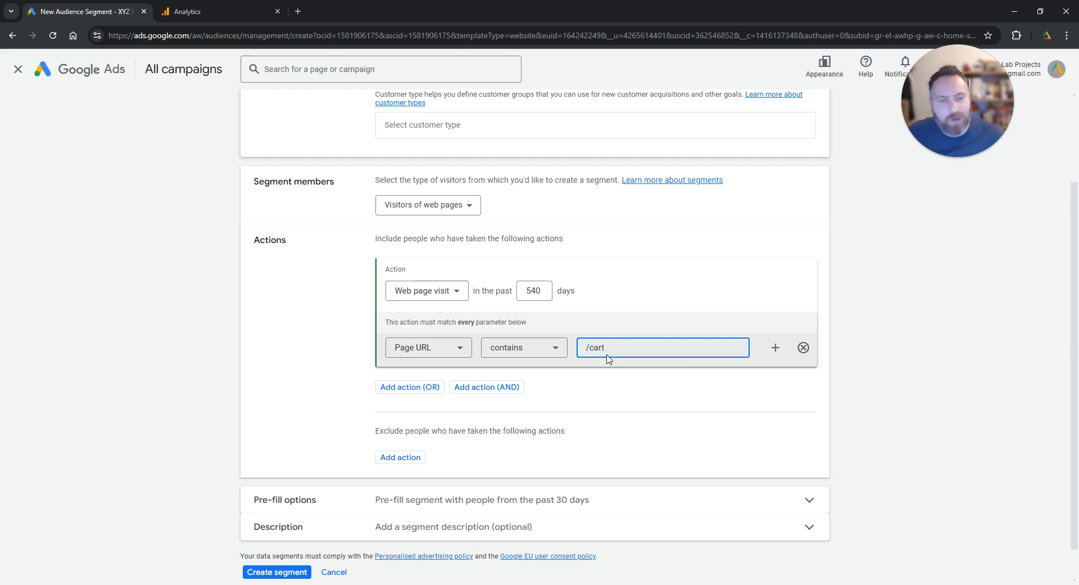
{"action": "left_click", "coordinate": [844, 329]}
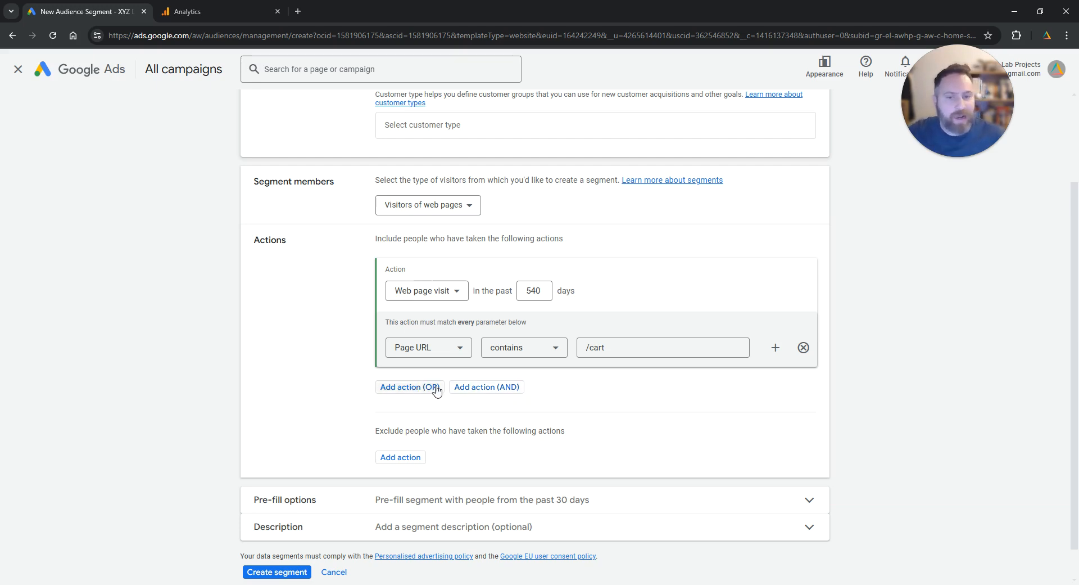
- Add an AND action for web page visits in the past 540 days whose page URL does not contain /thank-you
{"action": "left_click", "coordinate": [498, 393]}
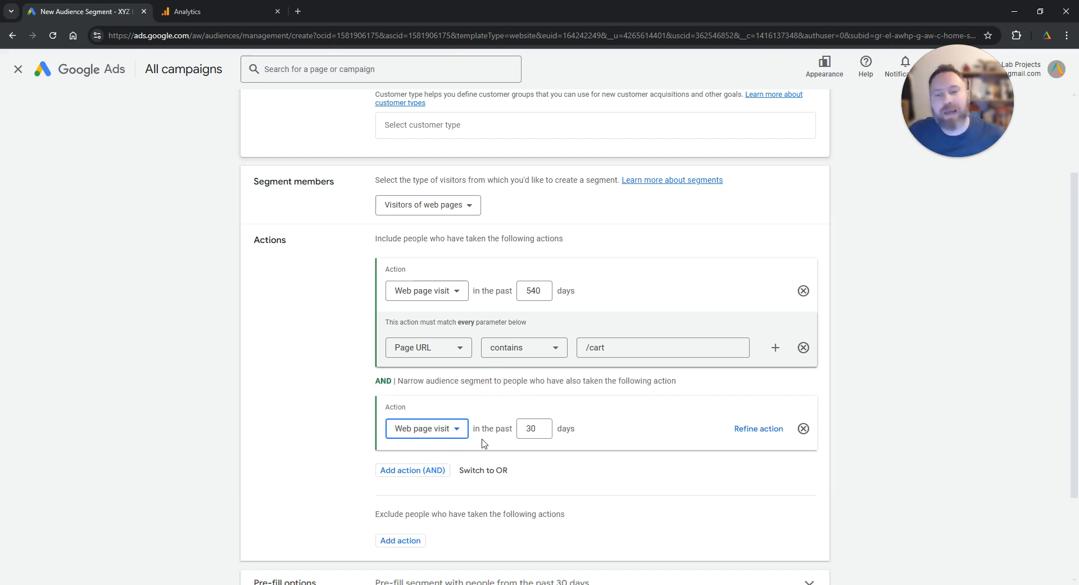
{"action": "double_click", "coordinate": [531, 429]}
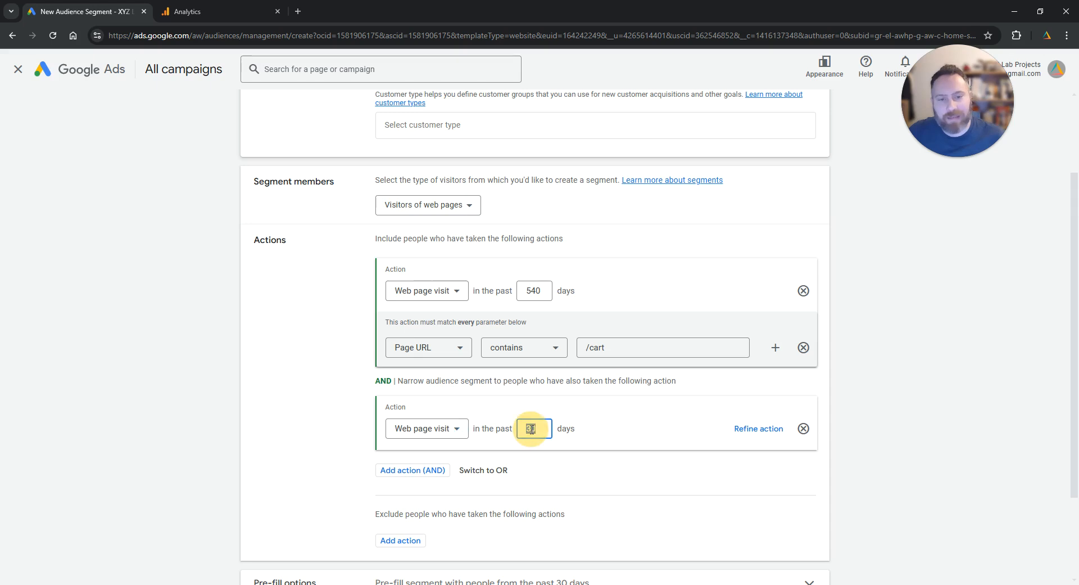
{"action": "type", "text": "540"}
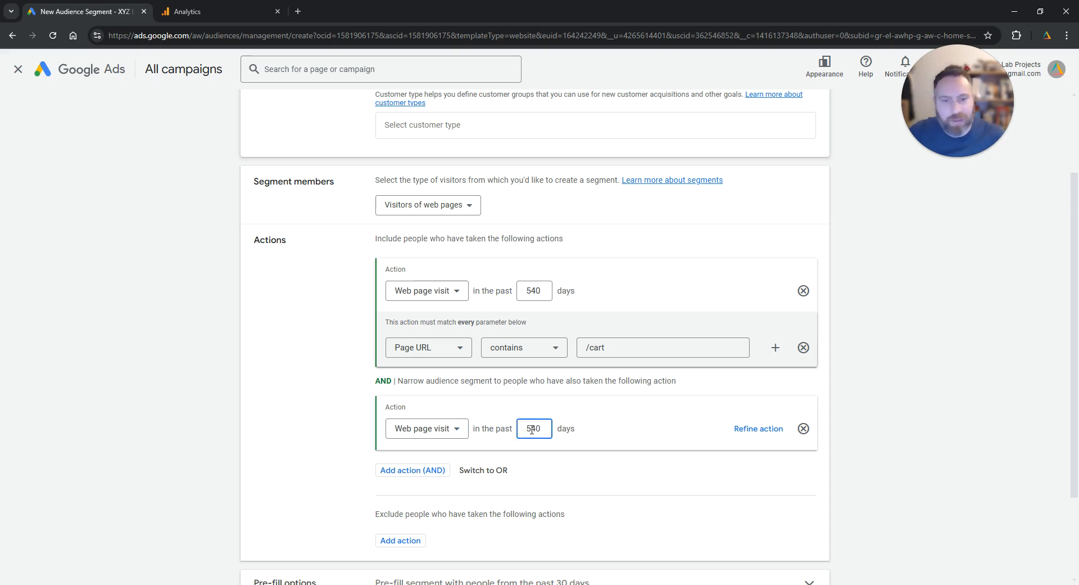
{"action": "left_click", "coordinate": [742, 428]}
{"action": "scroll", "coordinate": [568, 440], "scroll_direction": "down", "scroll_amount": 2}
{"action": "left_click", "coordinate": [521, 376]}
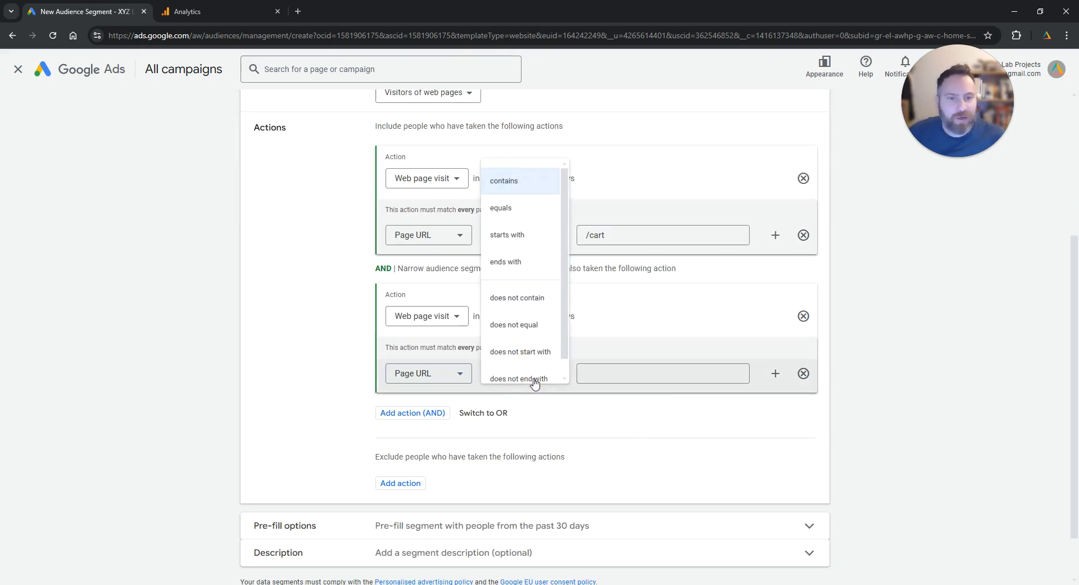
{"action": "left_click", "coordinate": [547, 303]}
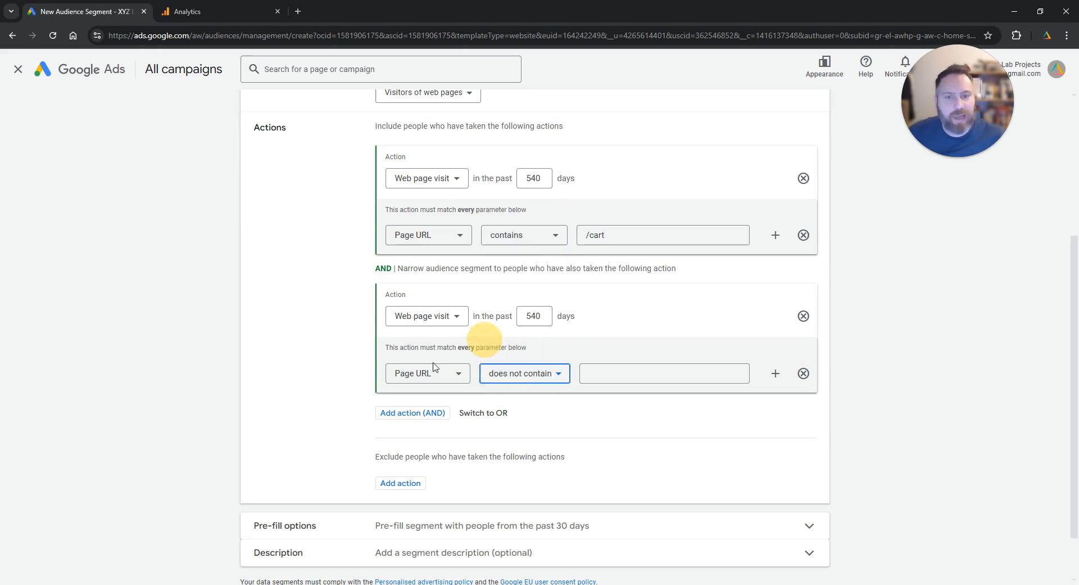
{"action": "left_click", "coordinate": [619, 370]}
{"action": "type", "text": "/thank-you"}
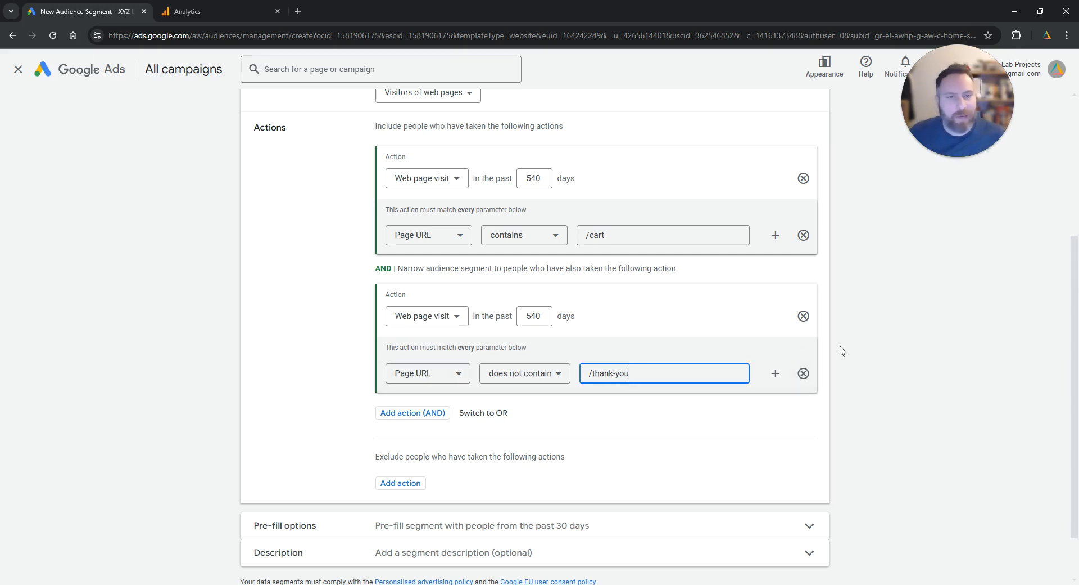
{"action": "scroll", "coordinate": [840, 354], "scroll_direction": "up", "scroll_amount": 3}
{"action": "scroll", "coordinate": [464, 180], "scroll_direction": "up", "scroll_amount": 1}
{"action": "triple_click", "coordinate": [446, 135]}
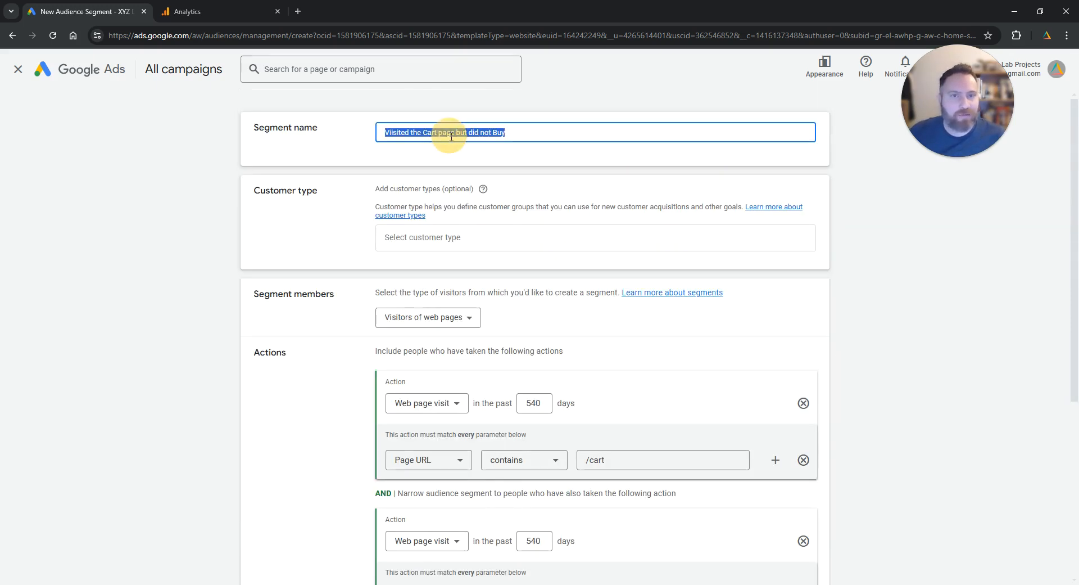
{"action": "scroll", "coordinate": [866, 354], "scroll_direction": "down", "scroll_amount": 4}
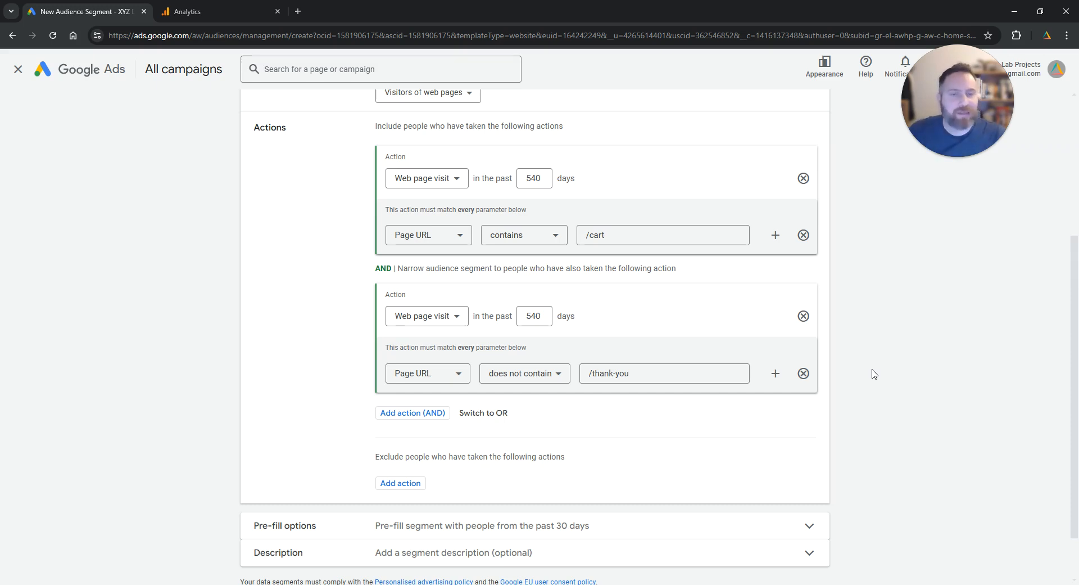
- Expand the pre-fill options, try starting with an empty segment, and choose pre-filling with people who matched the rules within the past 30 days
{"action": "scroll", "coordinate": [874, 373], "scroll_direction": "down", "scroll_amount": 1}
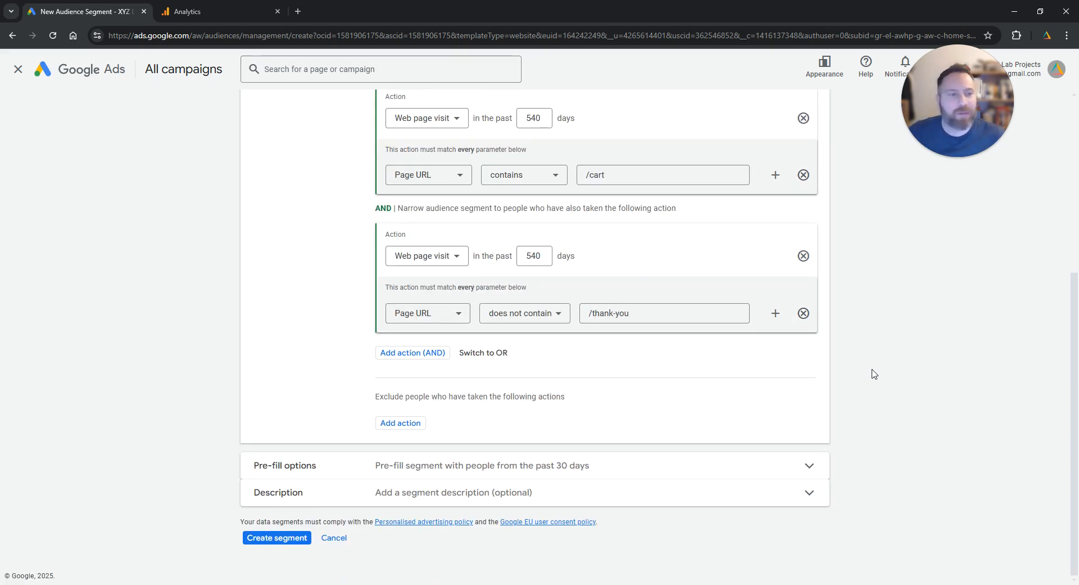
{"action": "left_click", "coordinate": [536, 467]}
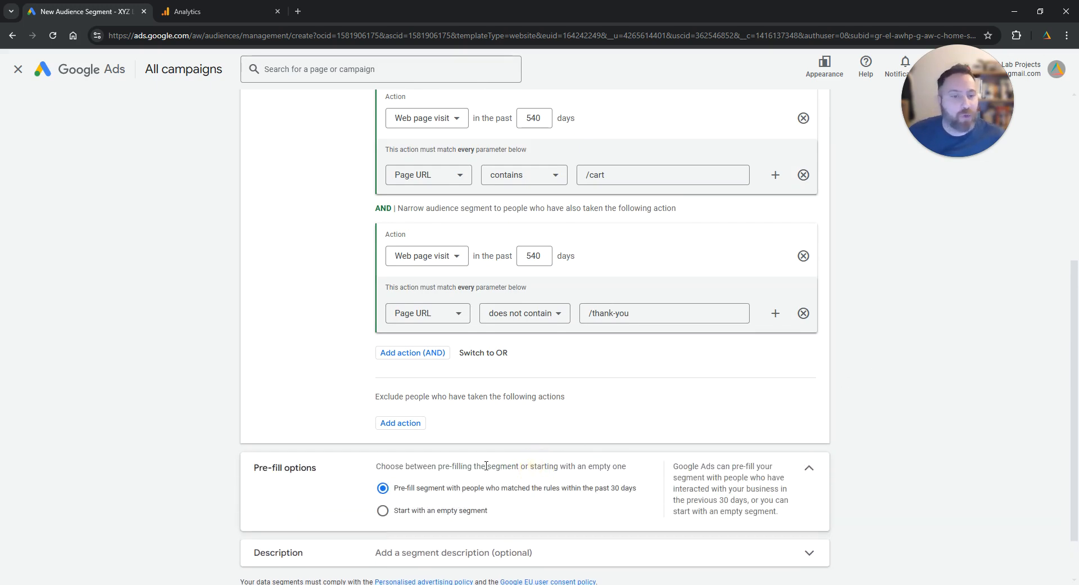
{"action": "scroll", "coordinate": [358, 464], "scroll_direction": "down", "scroll_amount": 1}
{"action": "left_click", "coordinate": [384, 454]}
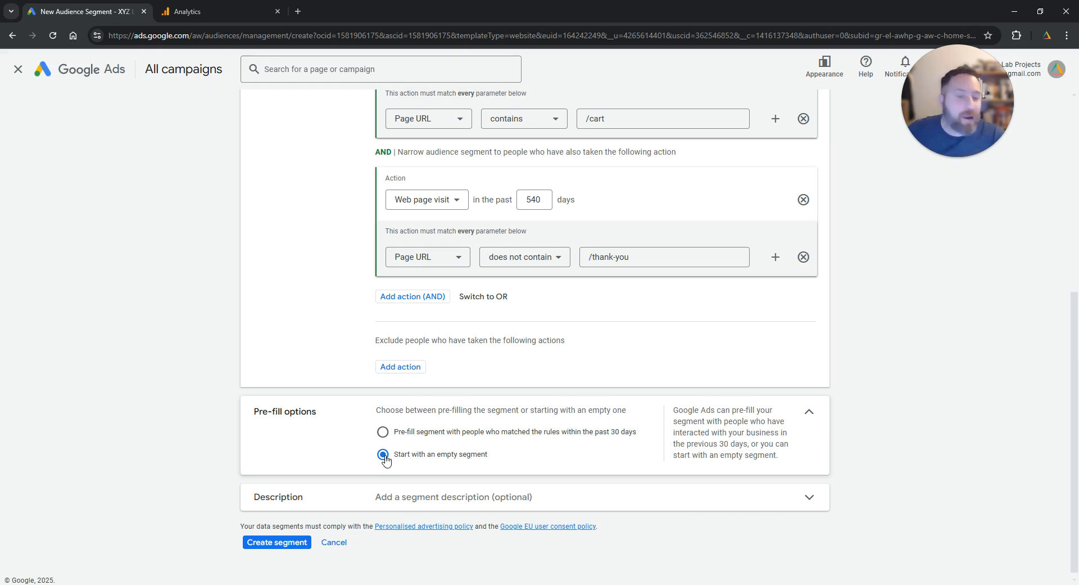
{"action": "left_click", "coordinate": [384, 434]}
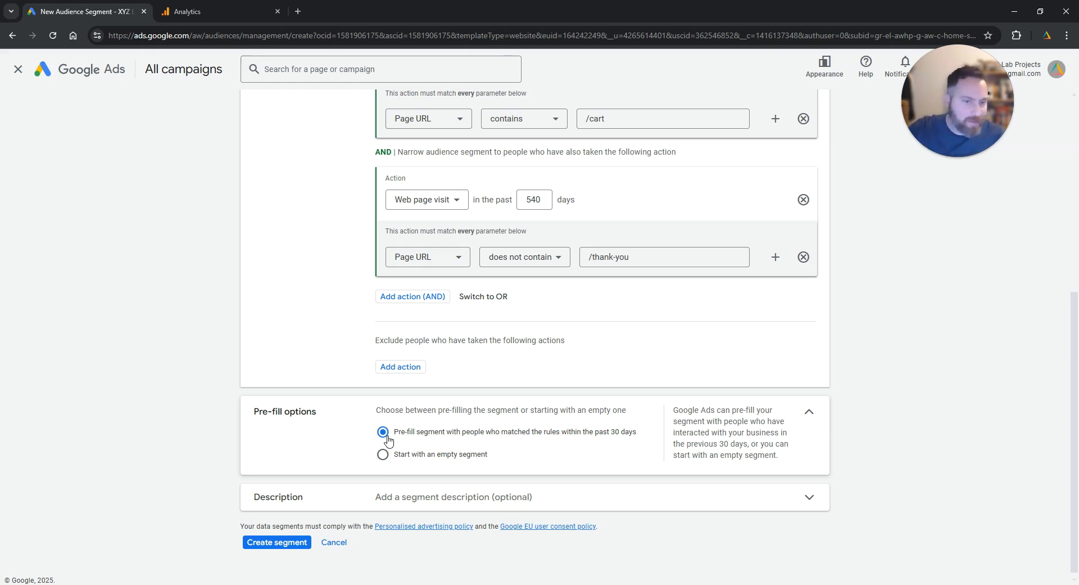
{"action": "left_click", "coordinate": [384, 454]}
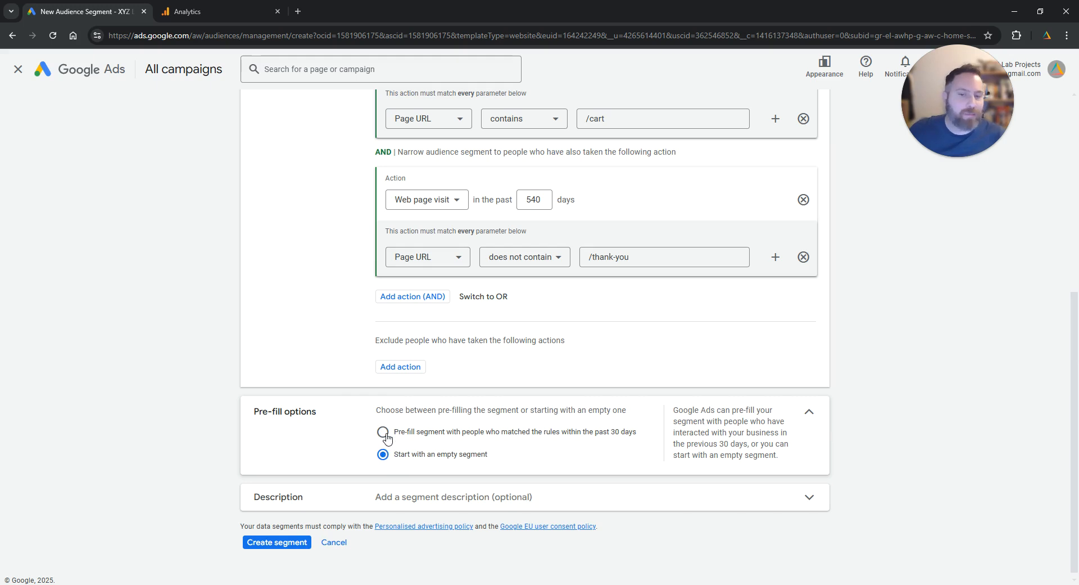
{"action": "left_click", "coordinate": [385, 434]}
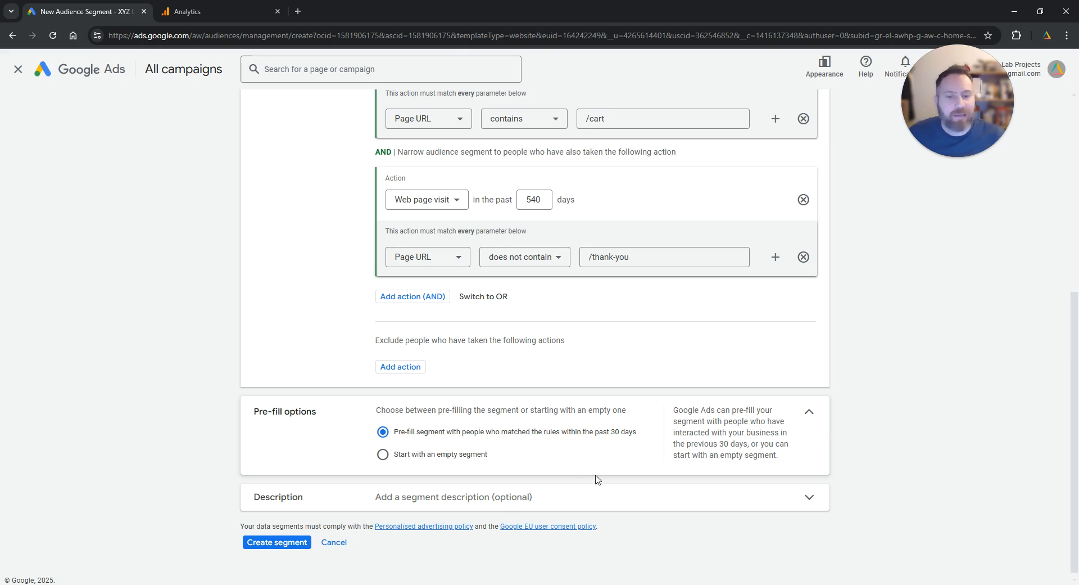
- Open the segment's optional description field and close the form without creating the segment
{"action": "left_click", "coordinate": [640, 498]}
{"action": "left_click", "coordinate": [435, 472]}
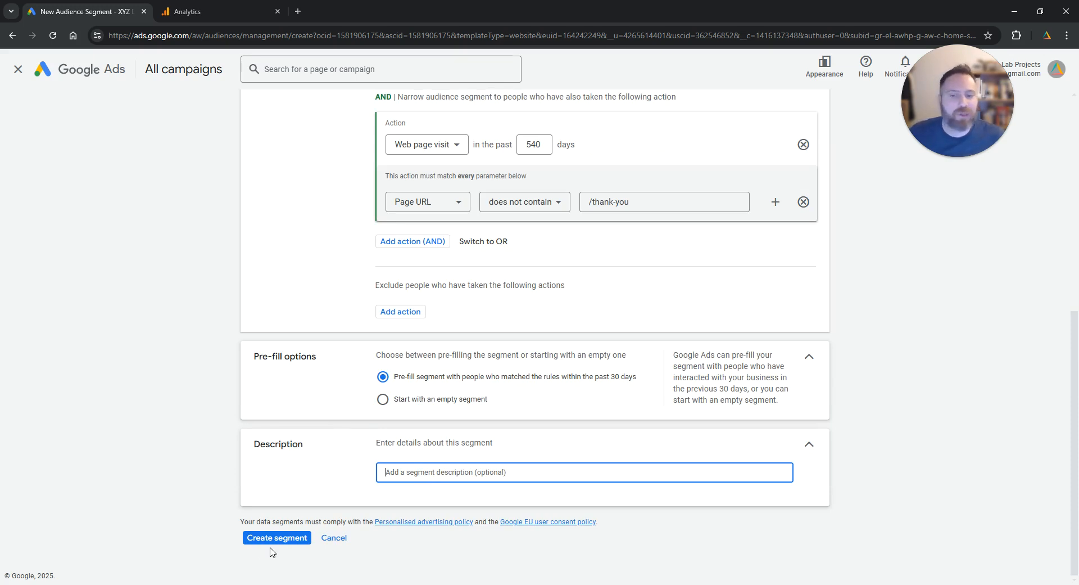
{"action": "scroll", "coordinate": [280, 441], "scroll_direction": "up", "scroll_amount": 7}
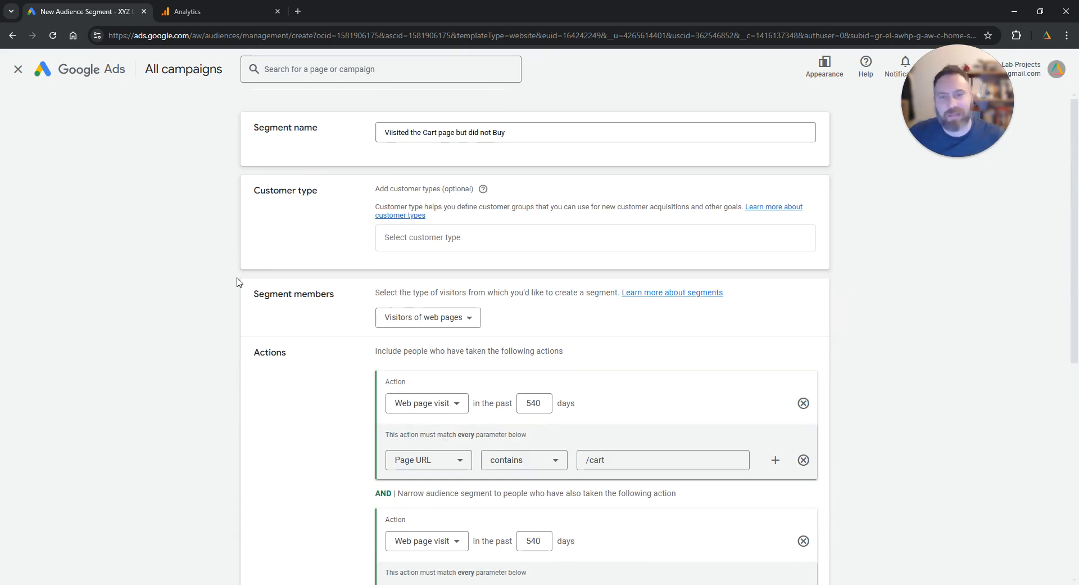
{"action": "left_click", "coordinate": [18, 69]}
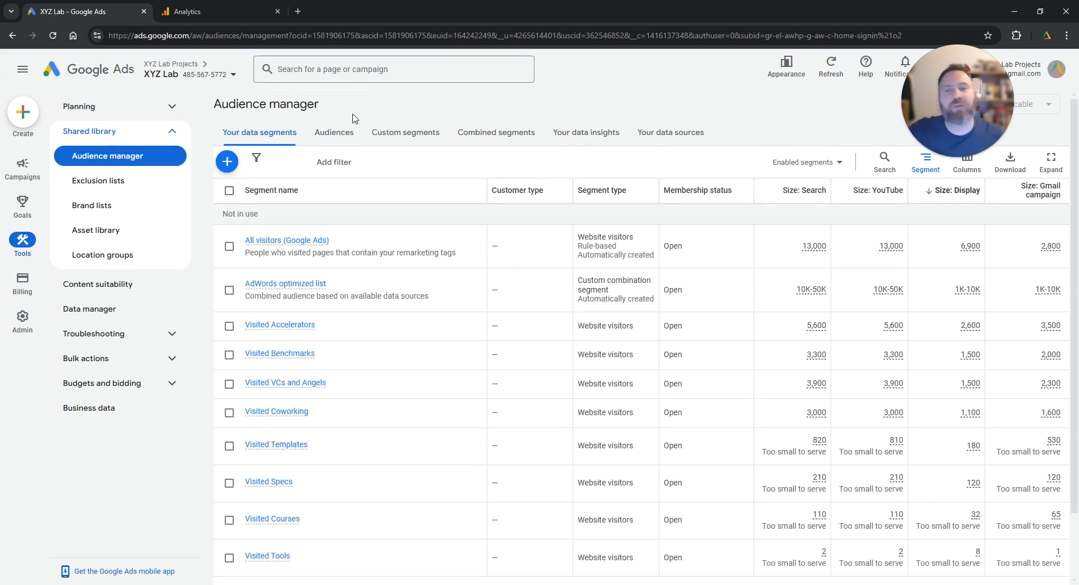
- Start a Google Analytics data segment from the XYZ Lab GA4 property and choose to create a custom audience
{"action": "left_click", "coordinate": [238, 164]}
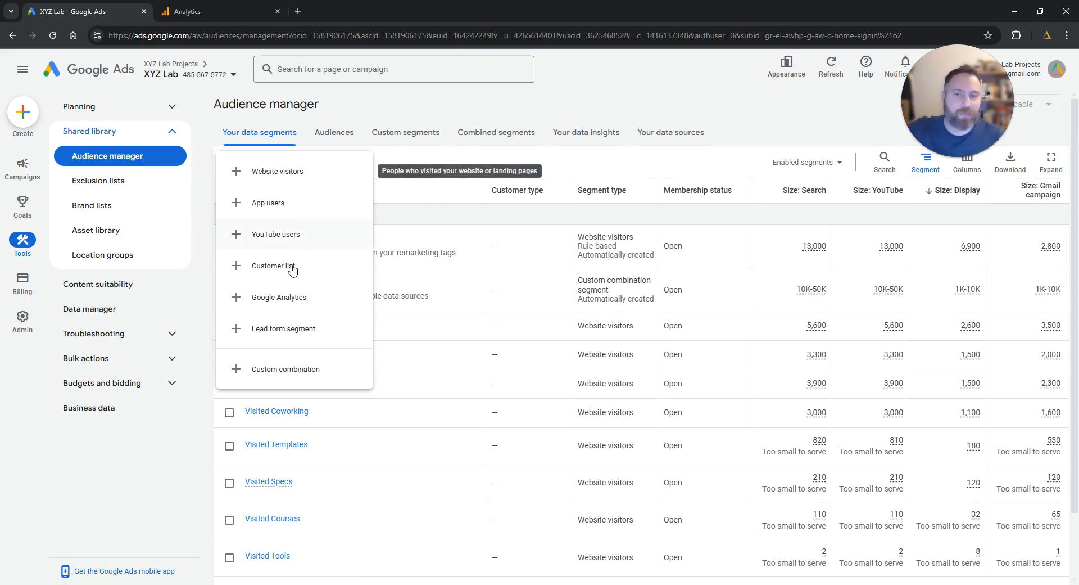
{"action": "left_click", "coordinate": [289, 304]}
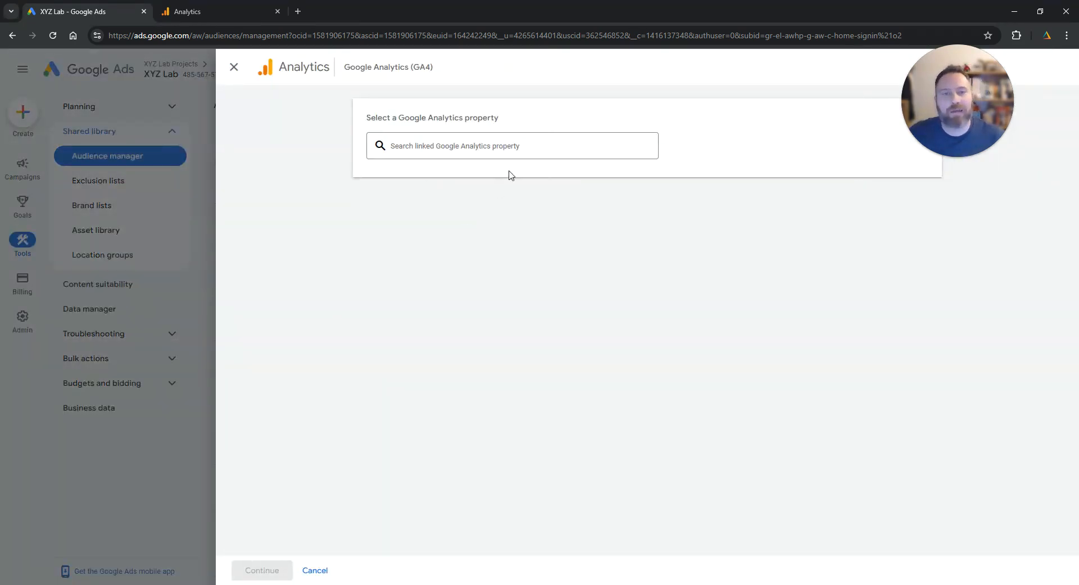
{"action": "left_click", "coordinate": [509, 147]}
{"action": "left_click", "coordinate": [474, 201]}
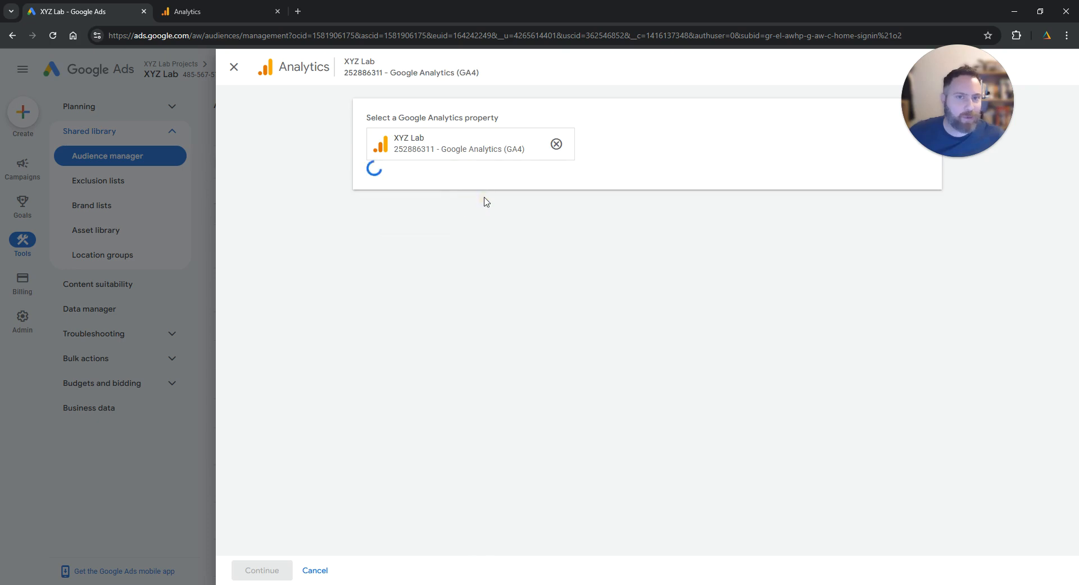
{"action": "left_click", "coordinate": [262, 570]}
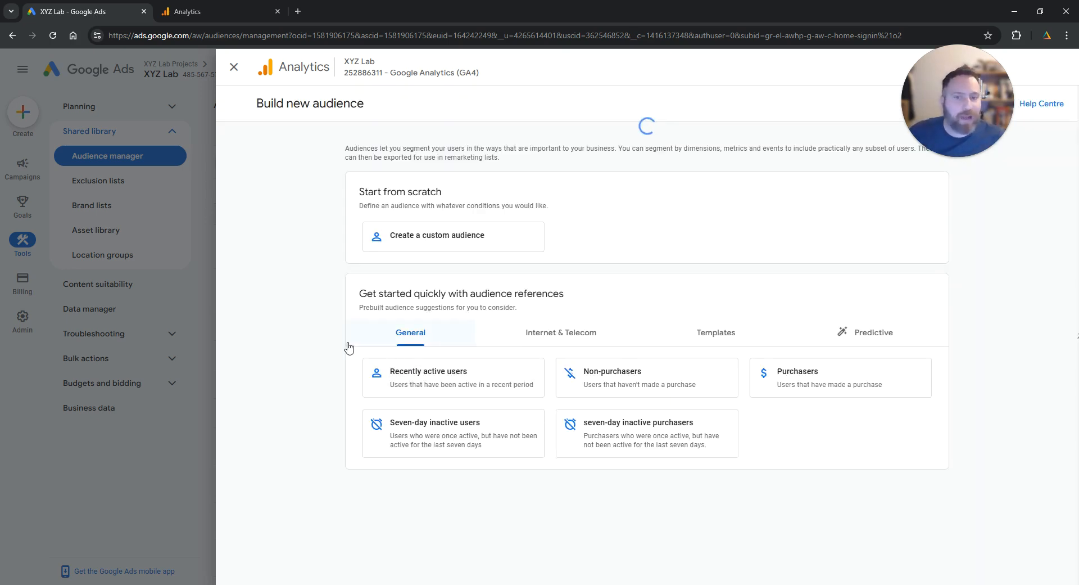
{"action": "left_click", "coordinate": [461, 236]}
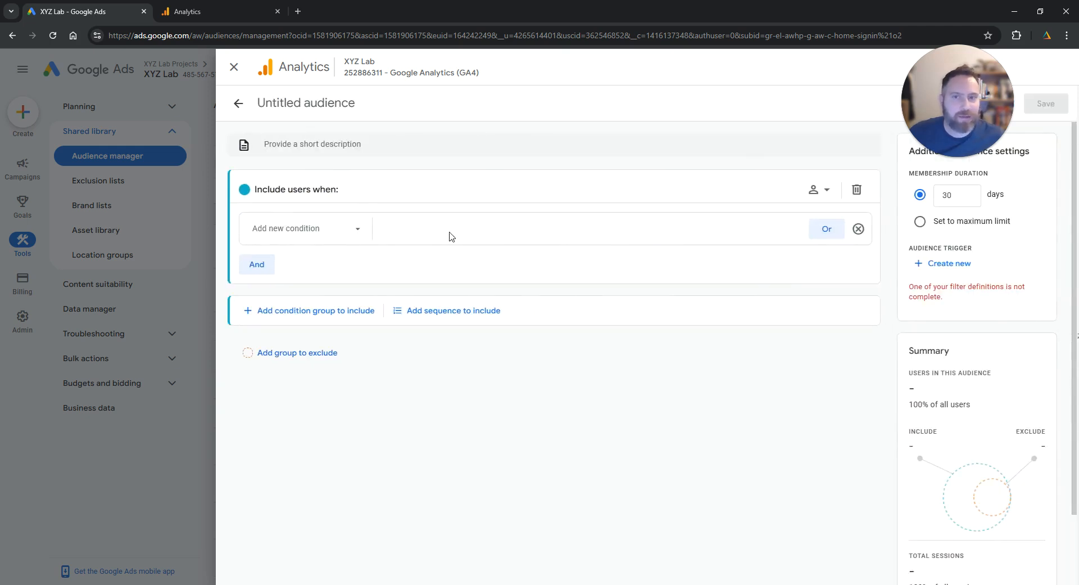
- Add an include condition for users whose Page path + query string contains /cart at any point in time
{"action": "left_click", "coordinate": [350, 241]}
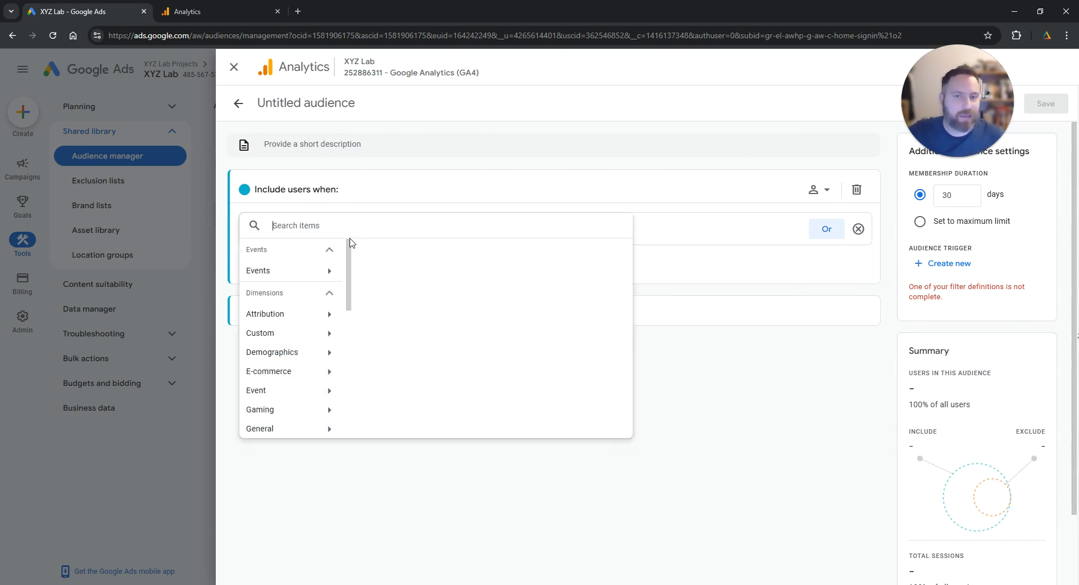
{"action": "type", "text": "page"}
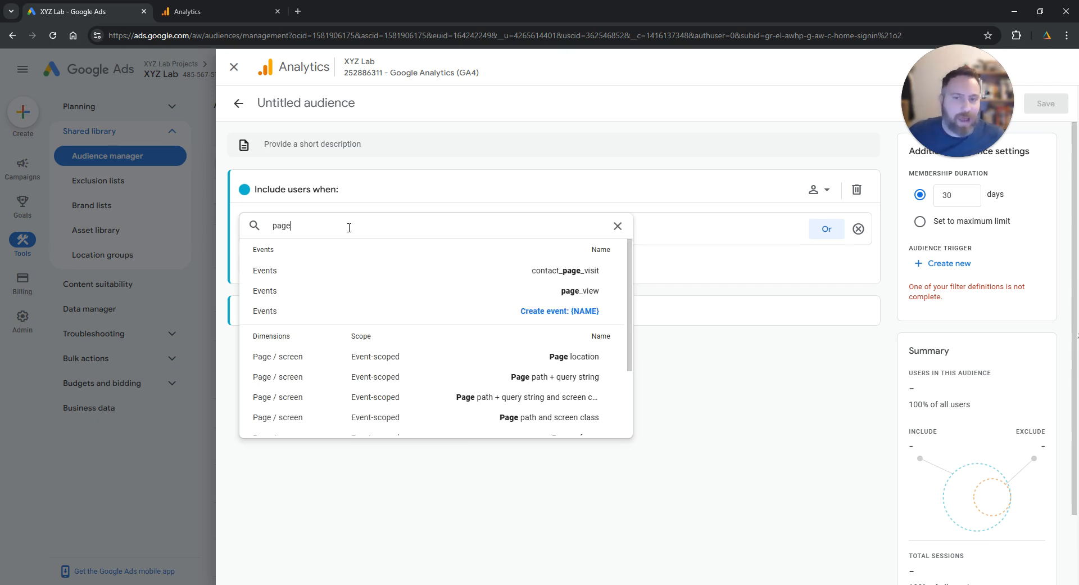
{"action": "left_click", "coordinate": [442, 378]}
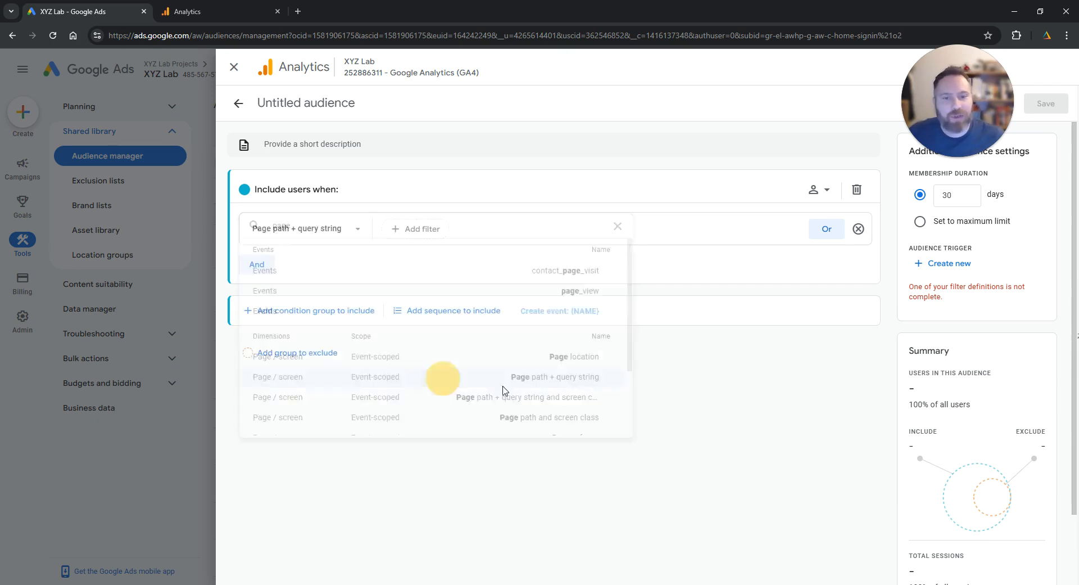
{"action": "left_click", "coordinate": [423, 229]}
{"action": "left_click", "coordinate": [452, 290]}
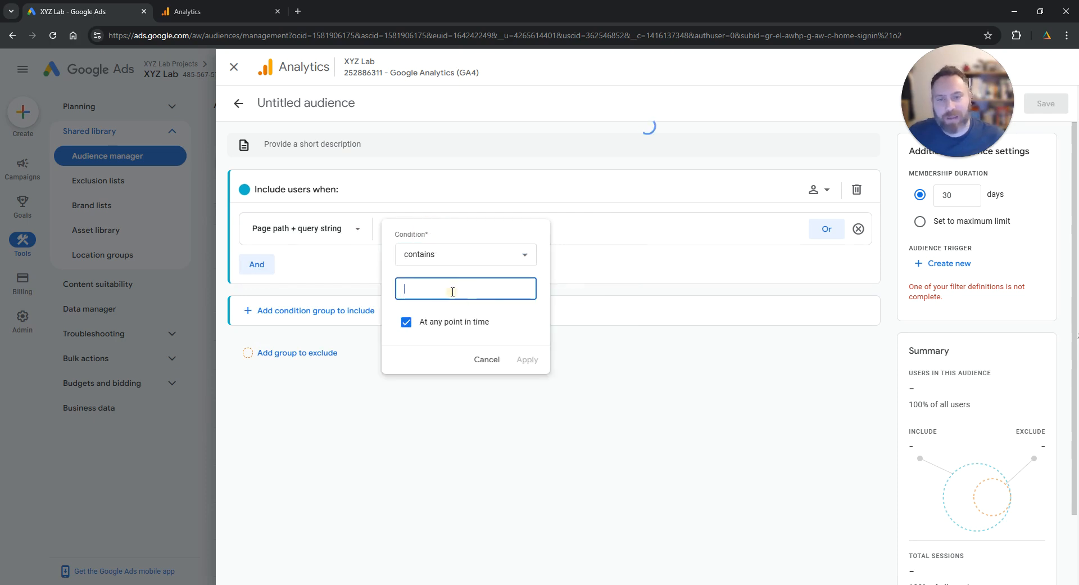
{"action": "type", "text": "/cart"}
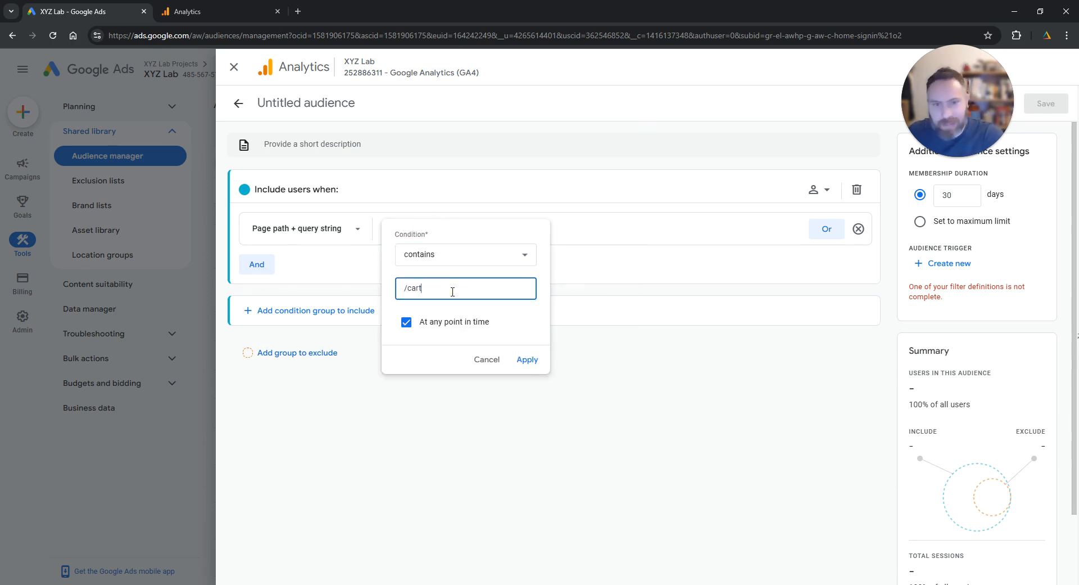
{"action": "left_click", "coordinate": [527, 359]}
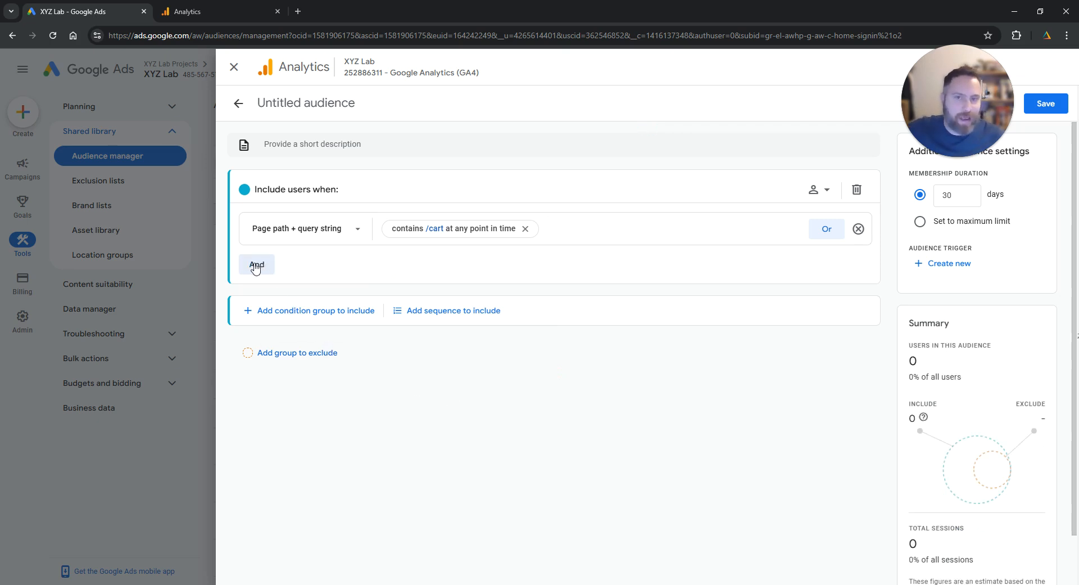
- Add an exclude group for users whose Page path + query string contains /thank-you at any point in time
{"action": "left_click", "coordinate": [301, 354]}
{"action": "left_click", "coordinate": [339, 445]}
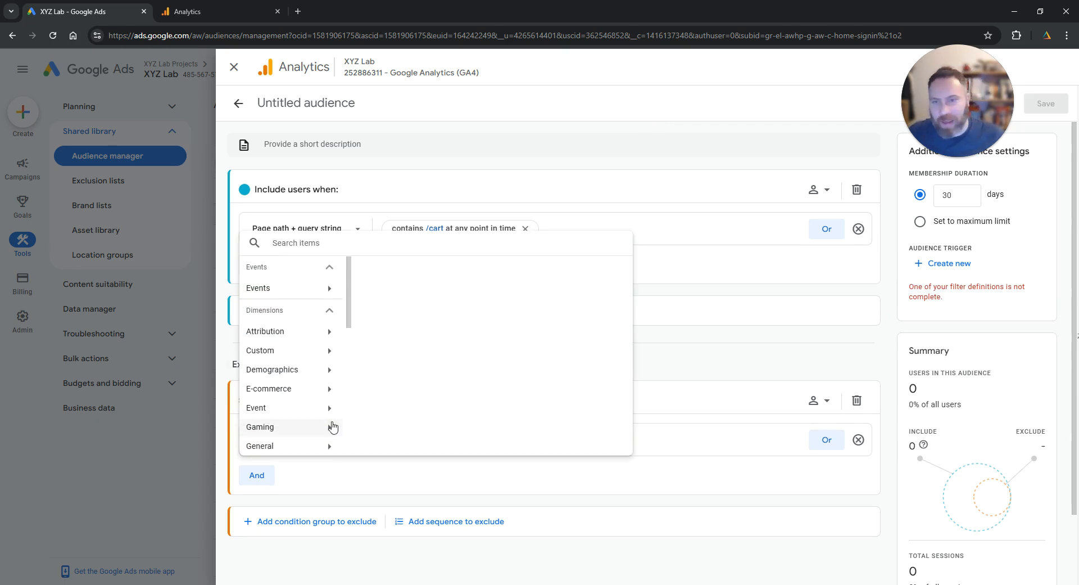
{"action": "type", "text": "page"}
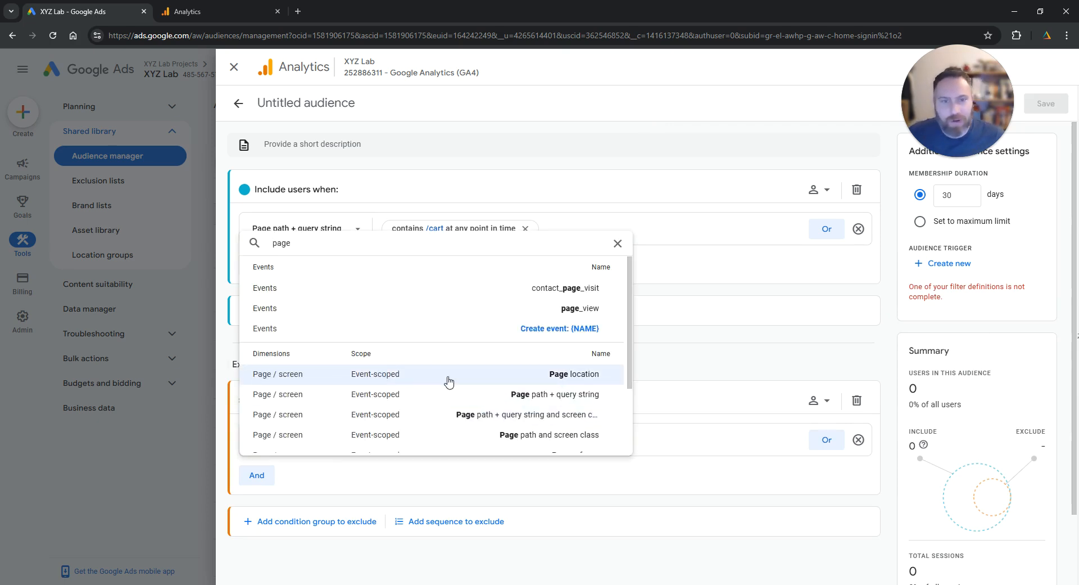
{"action": "left_click", "coordinate": [437, 394]}
{"action": "left_click", "coordinate": [421, 443]}
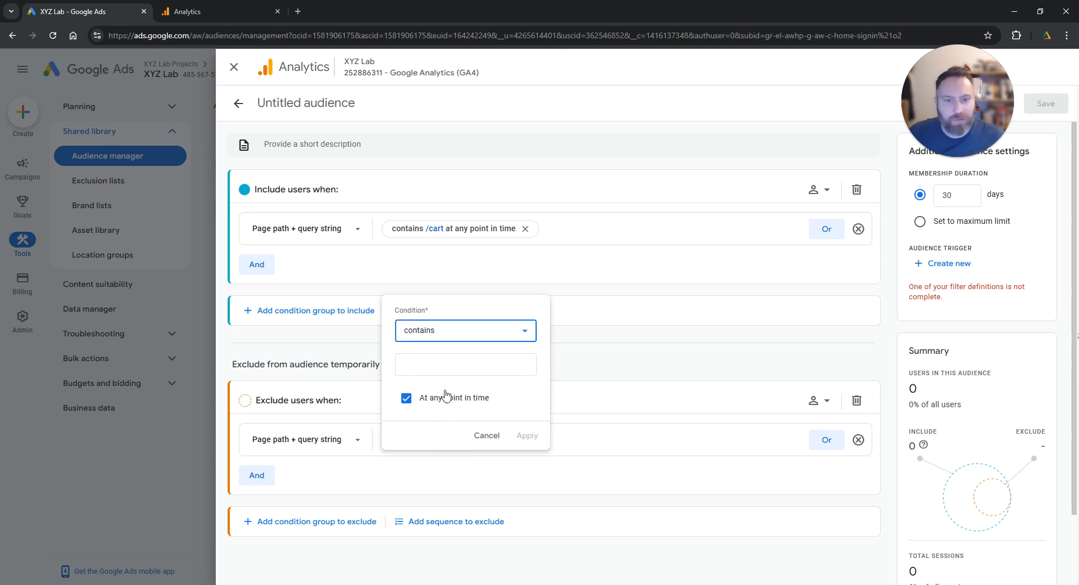
{"action": "left_click", "coordinate": [442, 366]}
{"action": "type", "text": "/th"}
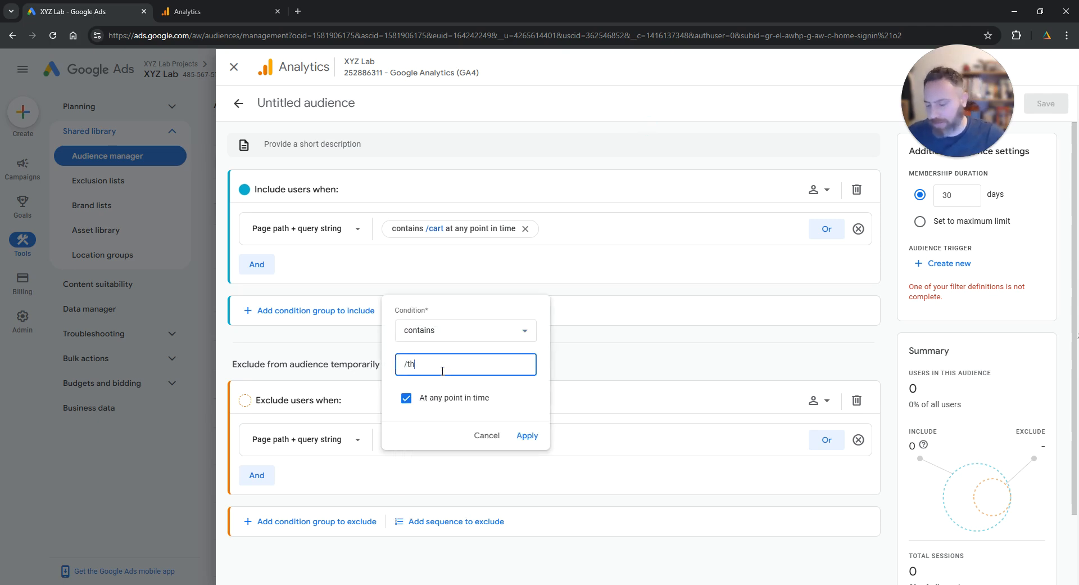
{"action": "type", "text": "ank-you"}
{"action": "left_click", "coordinate": [527, 436]}
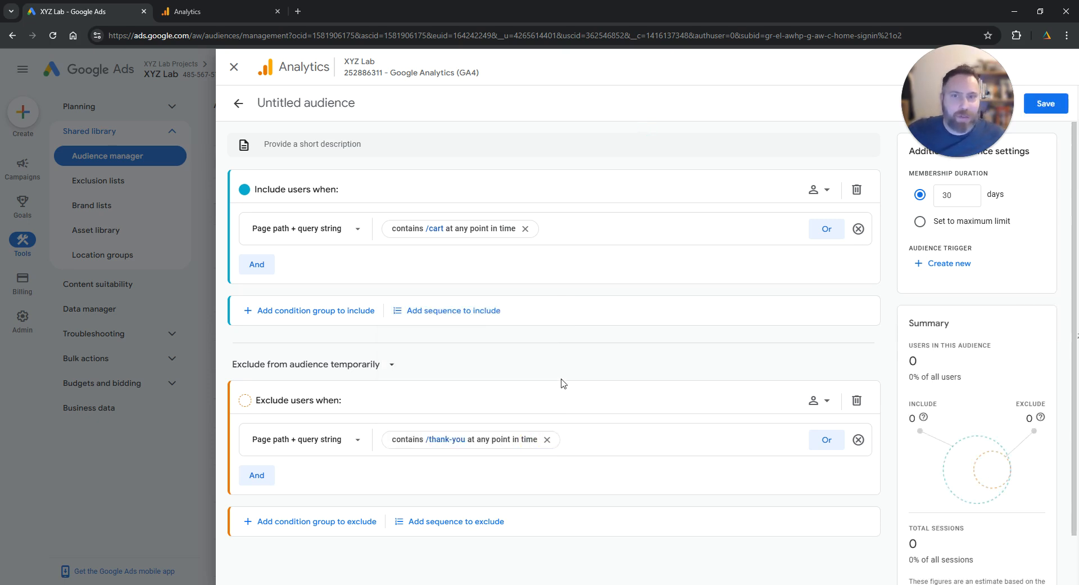
- Browse the events available for an additional AND include condition, and close the audience builder without saving
{"action": "left_click", "coordinate": [262, 265]}
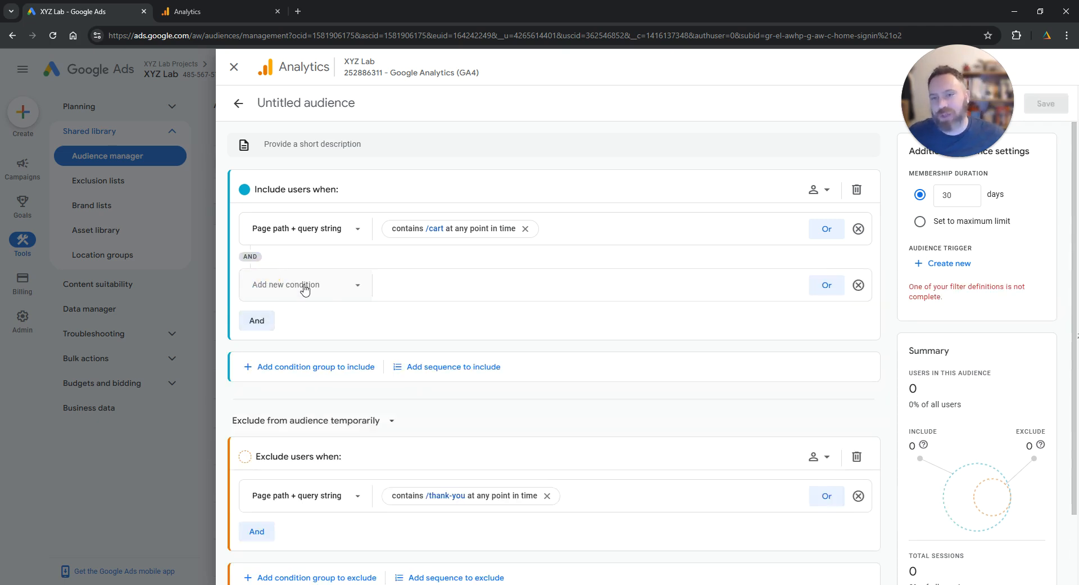
{"action": "left_click", "coordinate": [334, 293]}
{"action": "left_click", "coordinate": [309, 326]}
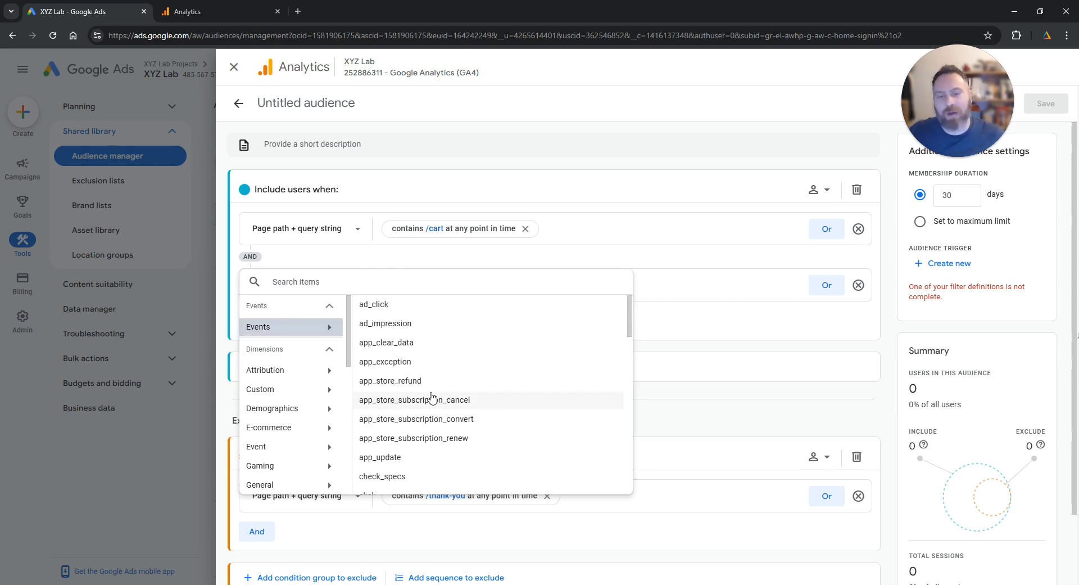
{"action": "scroll", "coordinate": [432, 398], "scroll_direction": "down", "scroll_amount": 5}
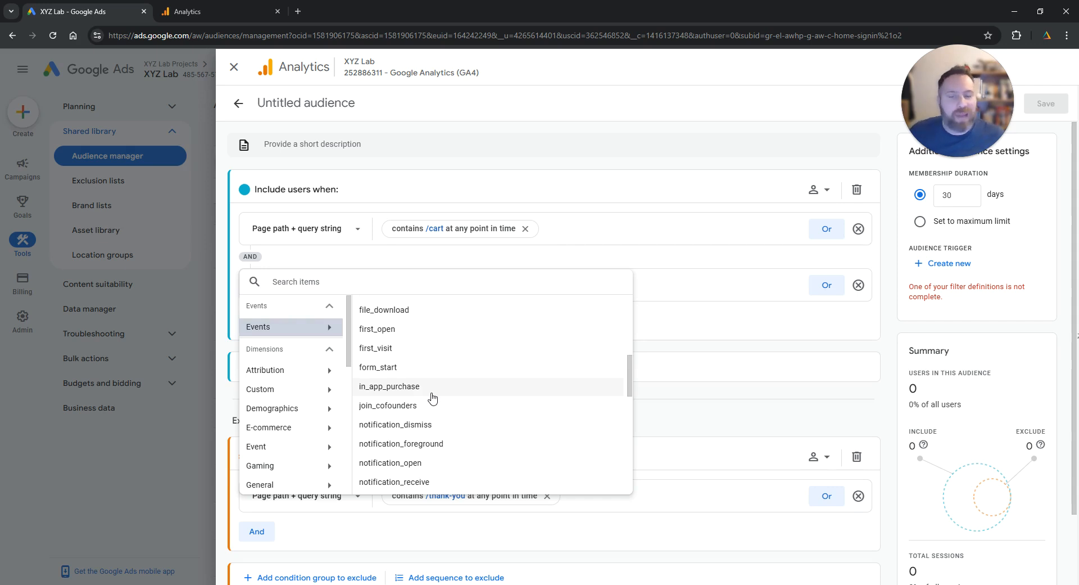
{"action": "left_click", "coordinate": [233, 67]}
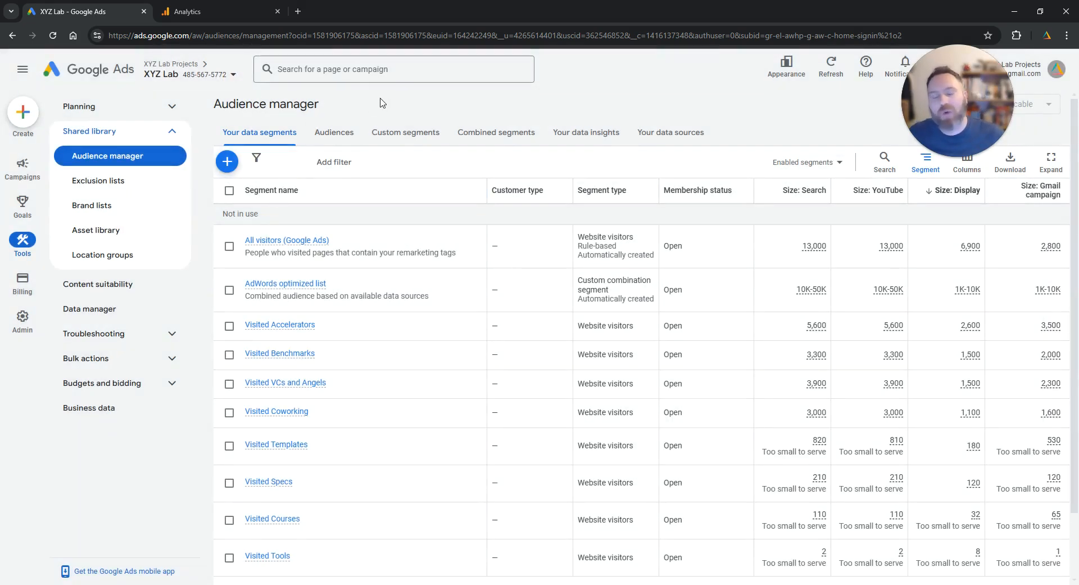
- Switch to Google Analytics, open a new audience from the property's Audiences settings, and close the builder without creating it
{"action": "left_click", "coordinate": [223, 8]}
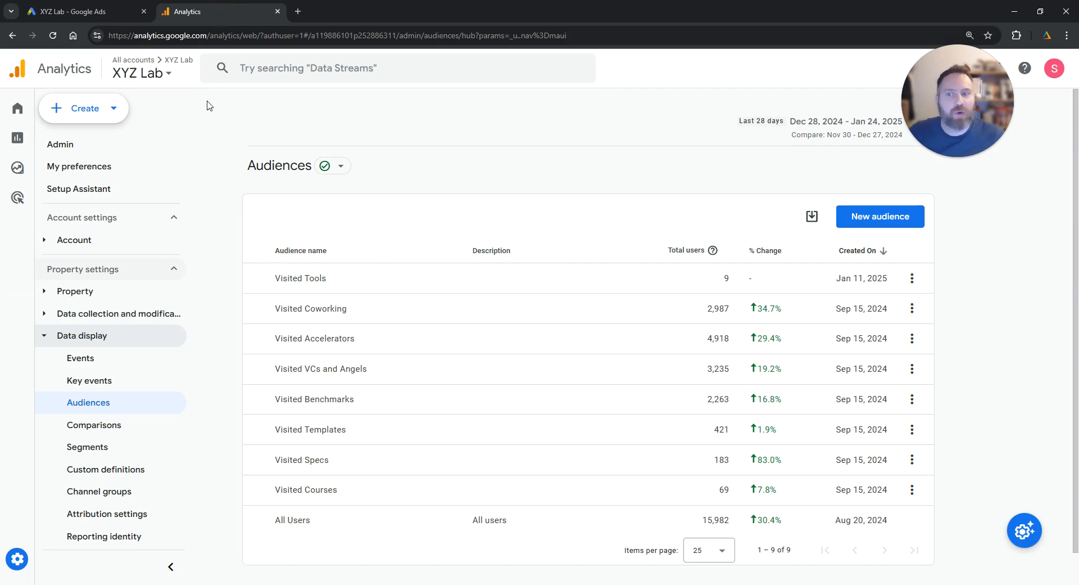
{"action": "left_click", "coordinate": [34, 559]}
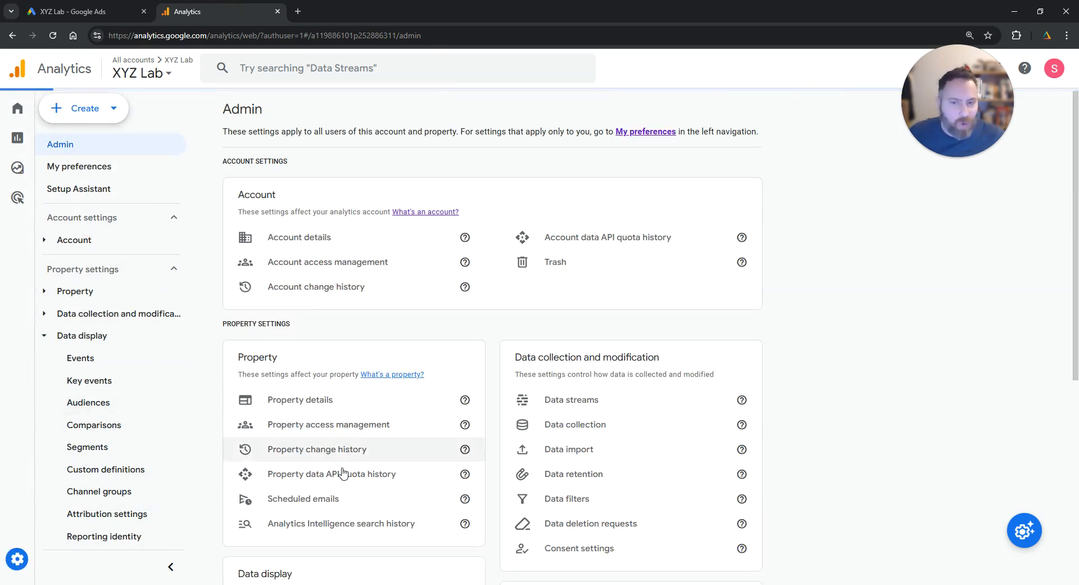
{"action": "scroll", "coordinate": [315, 427], "scroll_direction": "down", "scroll_amount": 5}
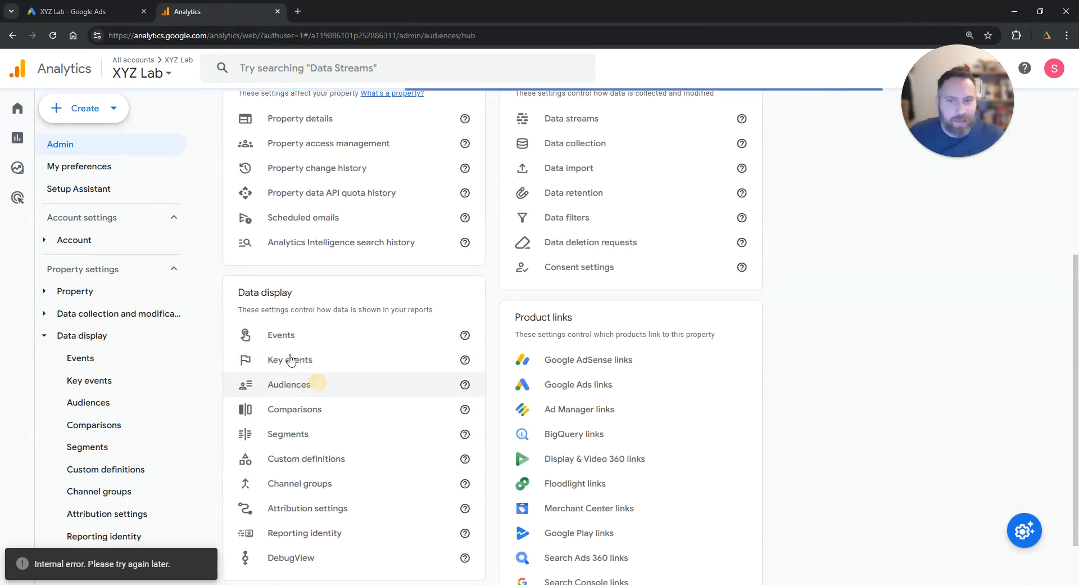
{"action": "left_click", "coordinate": [309, 382]}
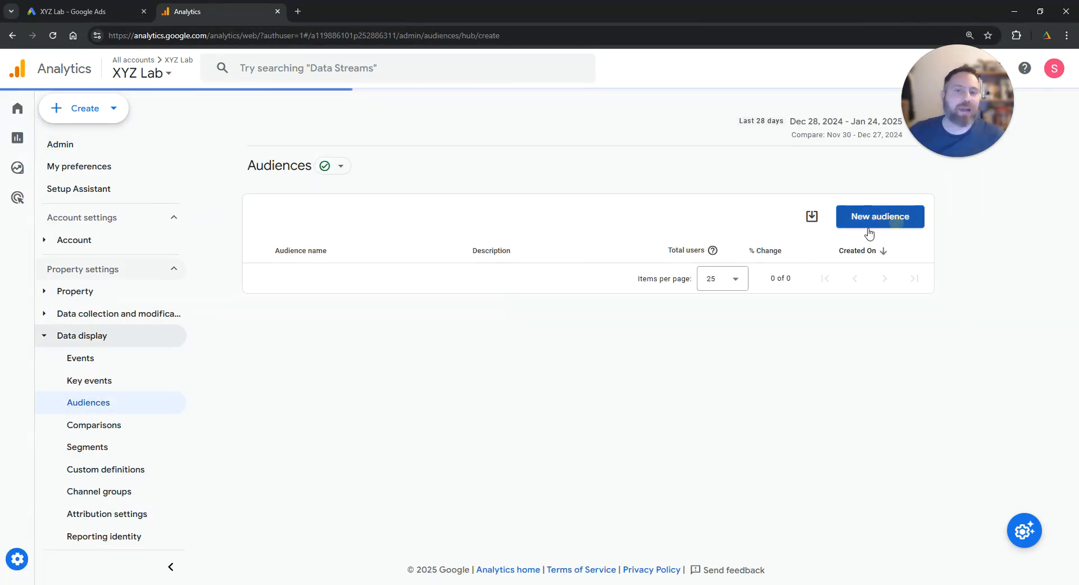
{"action": "left_click", "coordinate": [905, 225]}
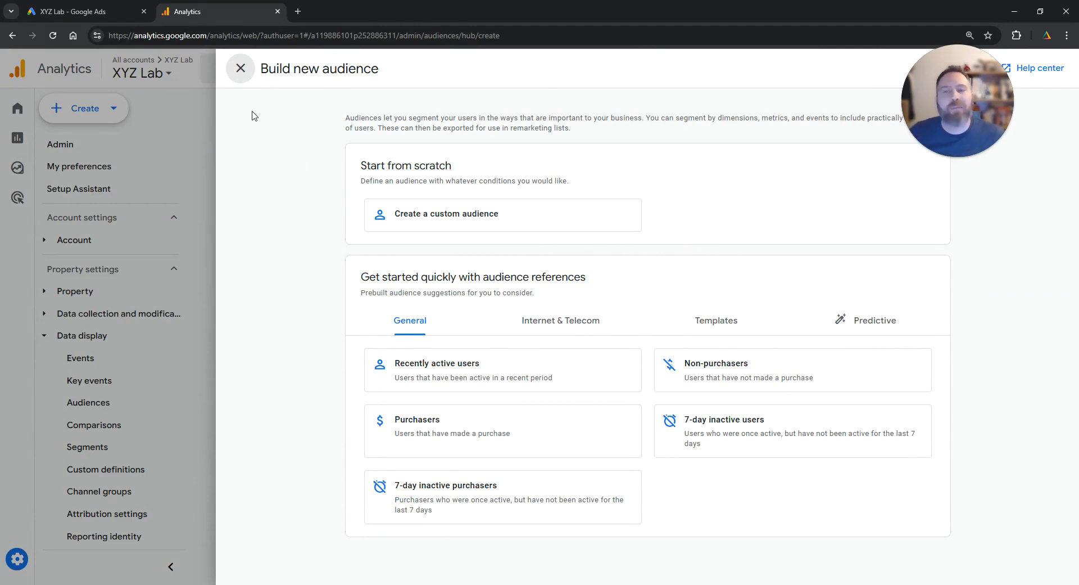
{"action": "left_click", "coordinate": [240, 74]}
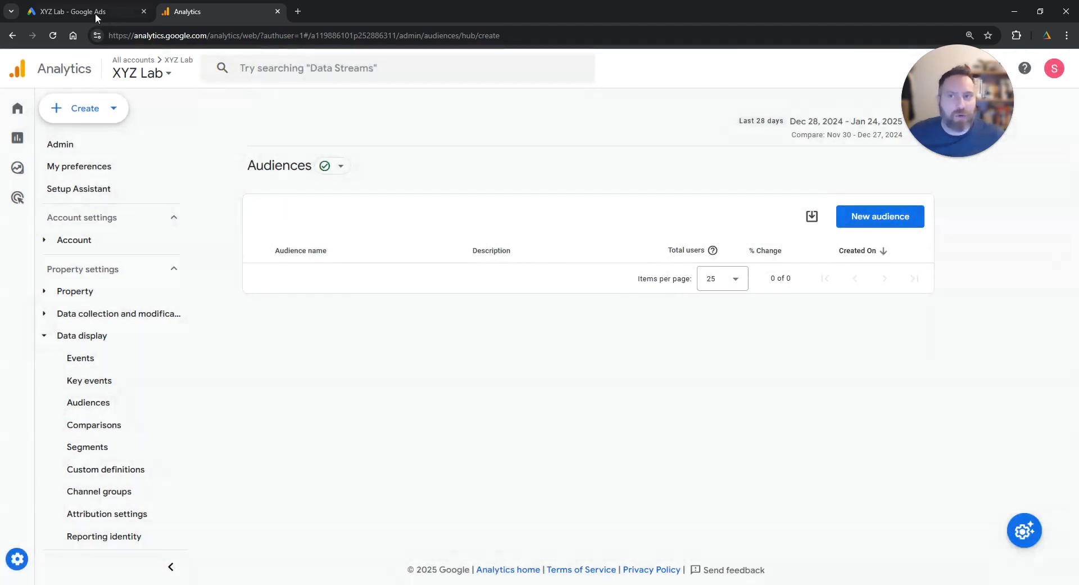
- Return to Google Ads and open the choice of source types for a new data segment
{"action": "left_click", "coordinate": [97, 15]}
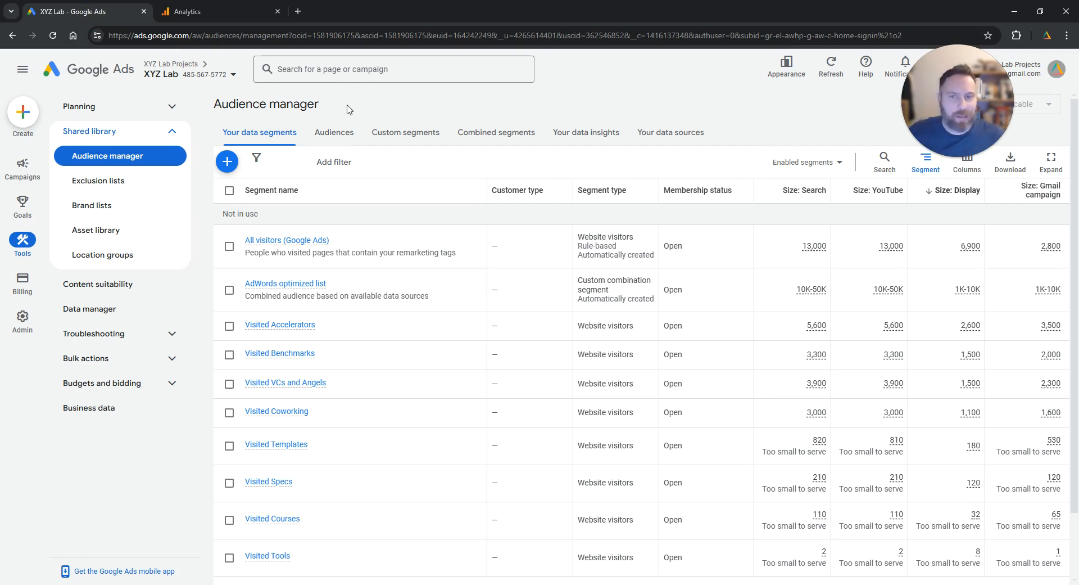
{"action": "left_click", "coordinate": [228, 164]}
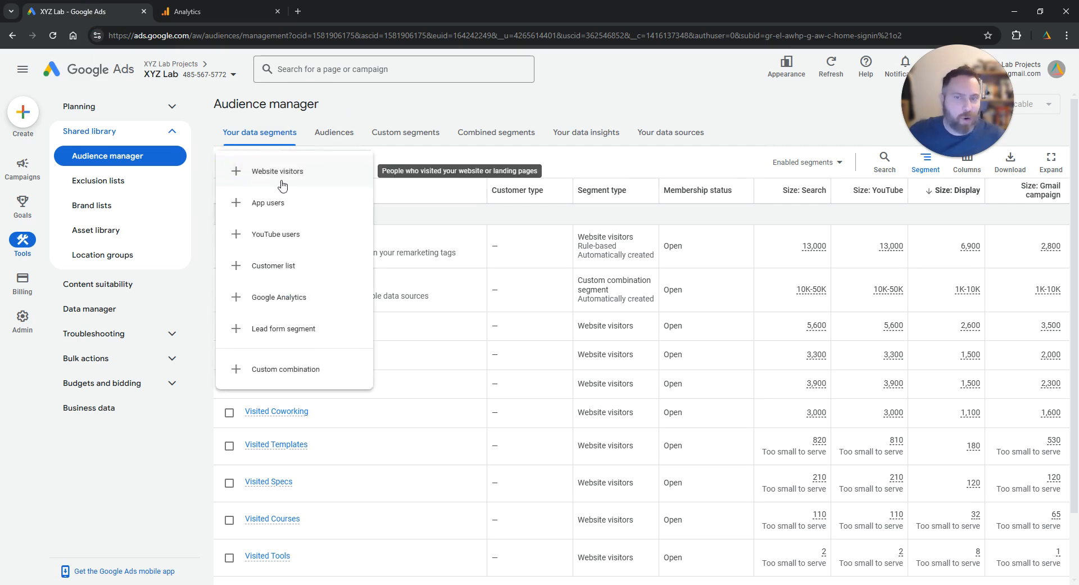